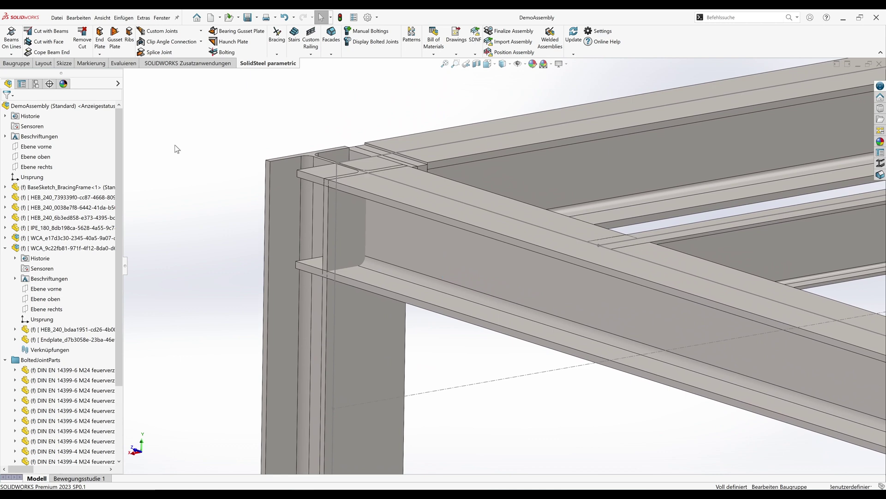
Create a bolted end plate connection from a saved preset between the HEB 240 beam and the column's flange face.
{"action": "left_click", "coordinate": [99, 39]}
{"action": "left_click", "coordinate": [335, 214]}
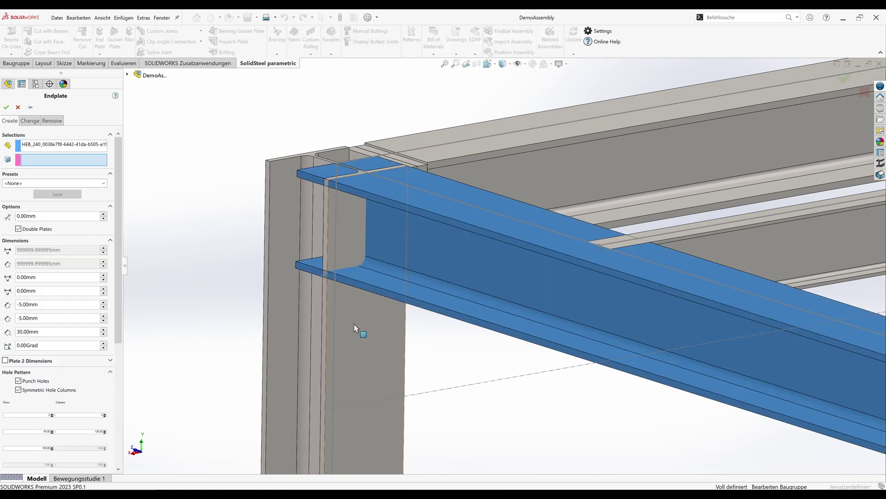
{"action": "left_click", "coordinate": [354, 324]}
{"action": "left_click", "coordinate": [109, 240]}
{"action": "left_click", "coordinate": [46, 307]}
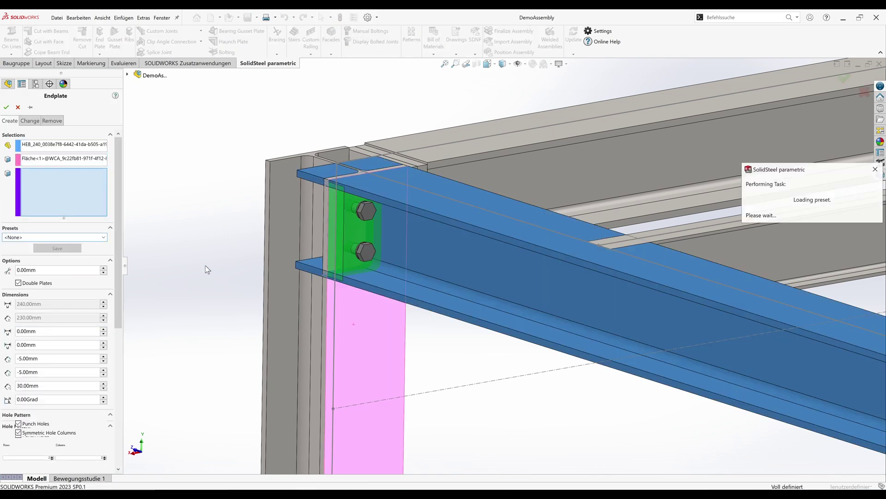
{"action": "left_click", "coordinate": [6, 109]}
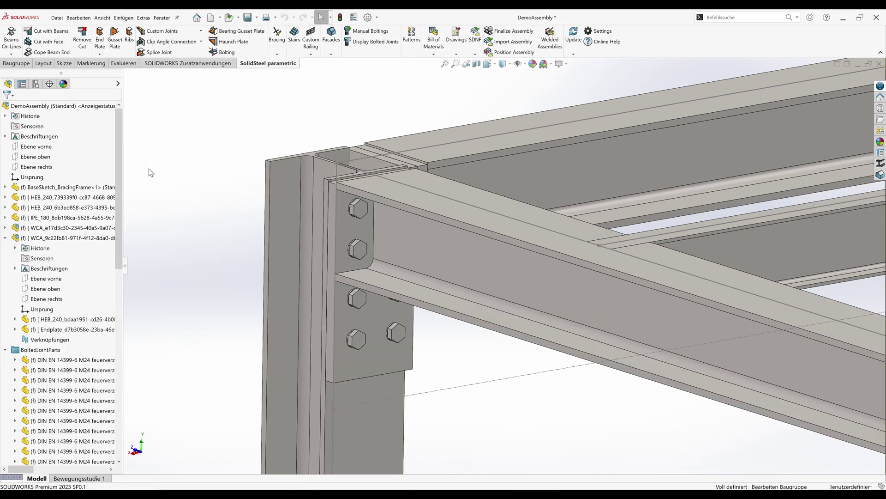
Define a haunch plate between the beam's underside and the end plate, 450 mm long on face 1 and 240 mm on face 2.
{"action": "left_click", "coordinate": [229, 41]}
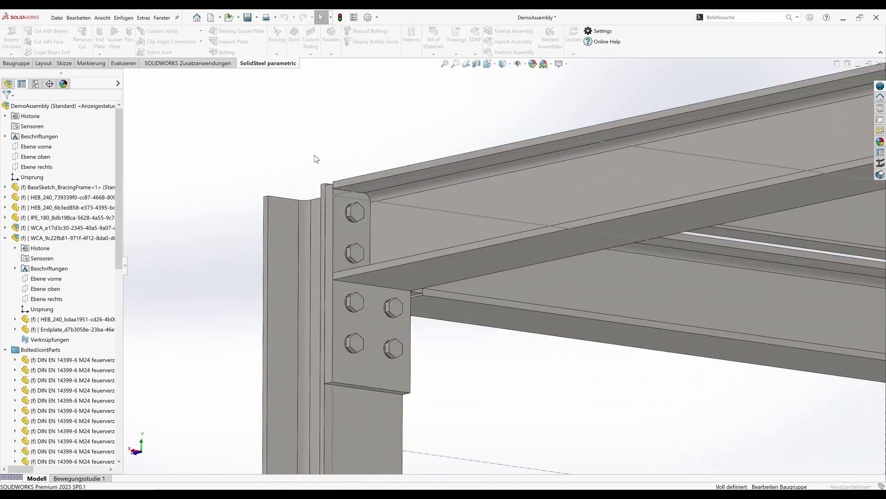
{"action": "left_click", "coordinate": [378, 276]}
{"action": "left_click", "coordinate": [373, 313]}
{"action": "double_click", "coordinate": [26, 224]}
{"action": "type", "text": "450"}
{"action": "key", "text": "Return"}
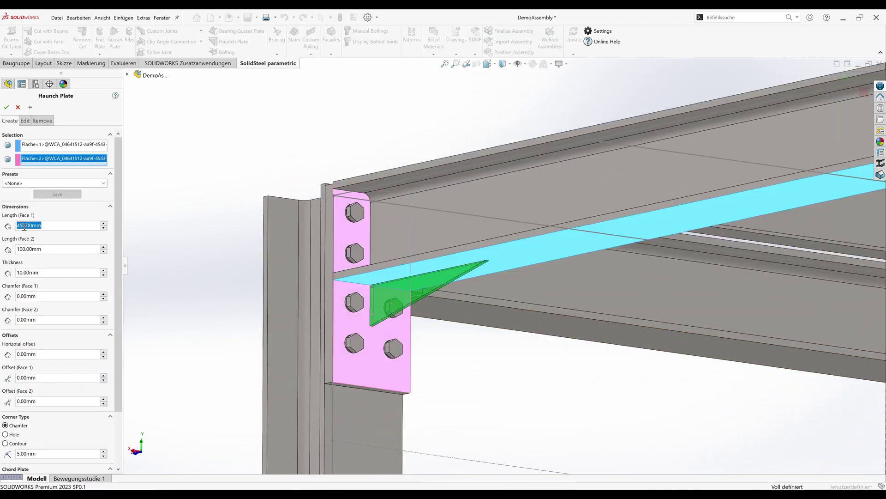
{"action": "double_click", "coordinate": [29, 249]}
{"action": "type", "text": "240"}
{"action": "key", "text": "Return"}
Attach a chord plate with adopted width to the haunch and create it.
{"action": "scroll", "coordinate": [123, 240], "scroll_direction": "down", "scroll_amount": 3}
{"action": "left_click", "coordinate": [5, 411]}
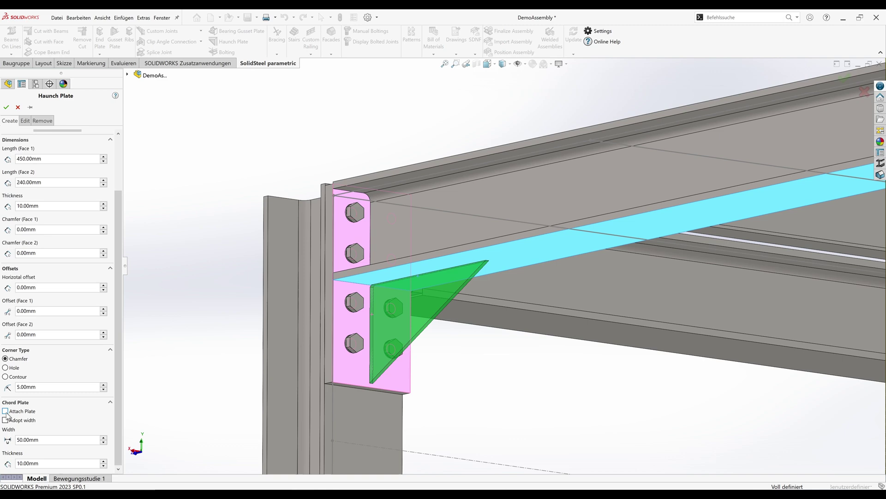
{"action": "left_click", "coordinate": [5, 420]}
{"action": "left_click", "coordinate": [6, 107]}
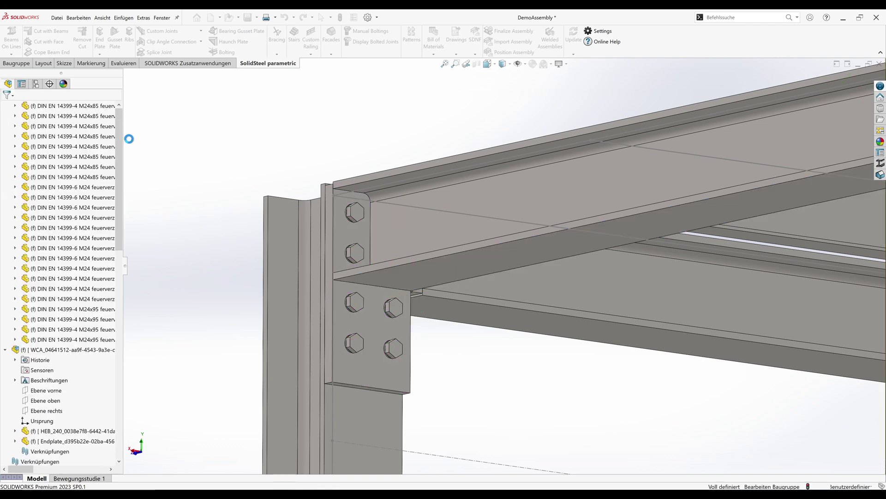
Add full 10 mm ribs with bevelled corners to the column at its top and the haunch's lower edge, and to the beam at the haunch end.
{"action": "left_click", "coordinate": [130, 37]}
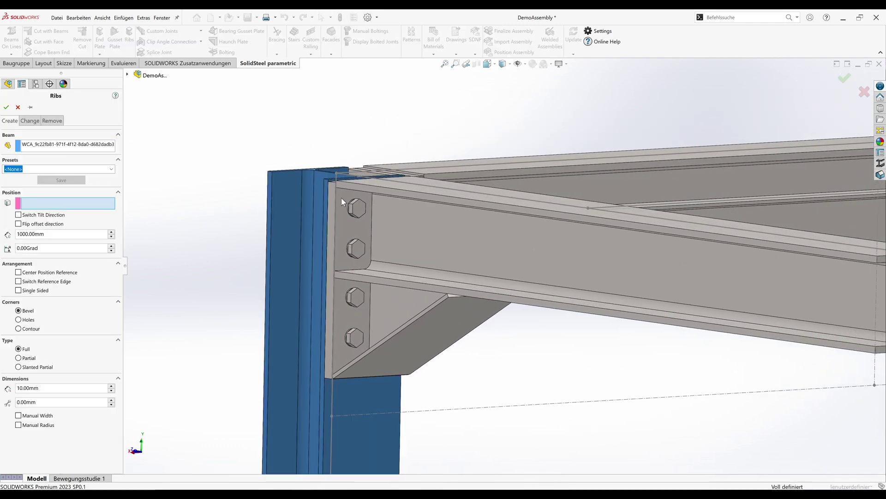
{"action": "left_click", "coordinate": [344, 194]}
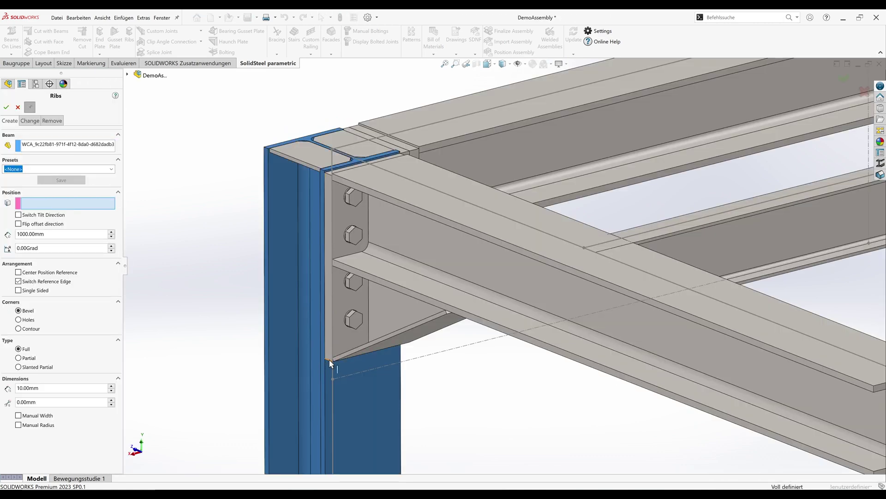
{"action": "left_click", "coordinate": [18, 253]}
{"action": "left_click", "coordinate": [6, 107]}
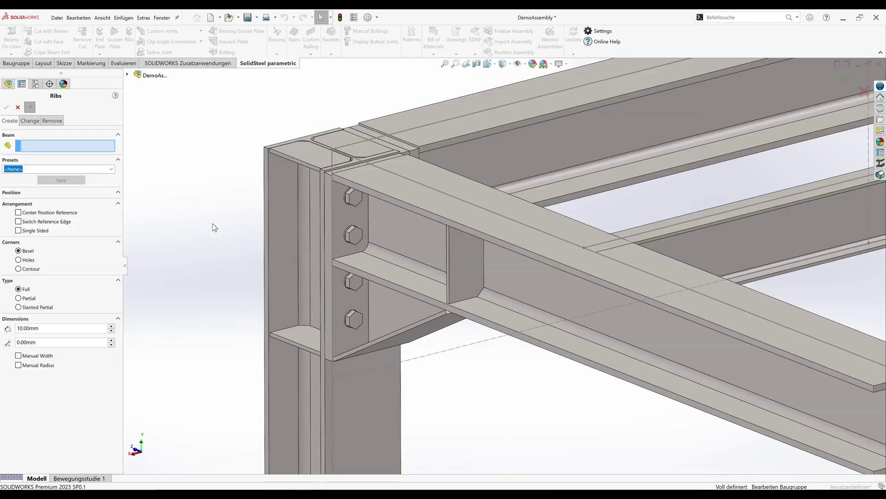
{"action": "left_click", "coordinate": [17, 108]}
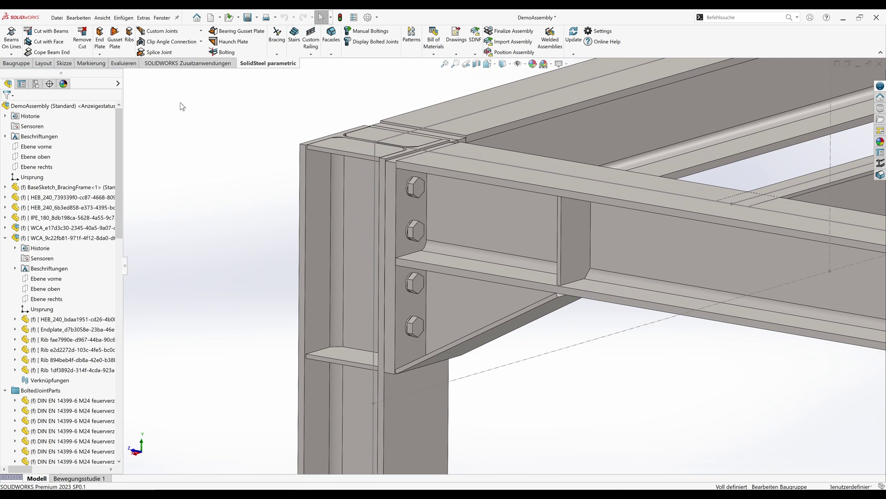
Start a new custom joint with the haunched beam as end beam and the column as cross beam.
{"action": "left_click", "coordinate": [166, 31]}
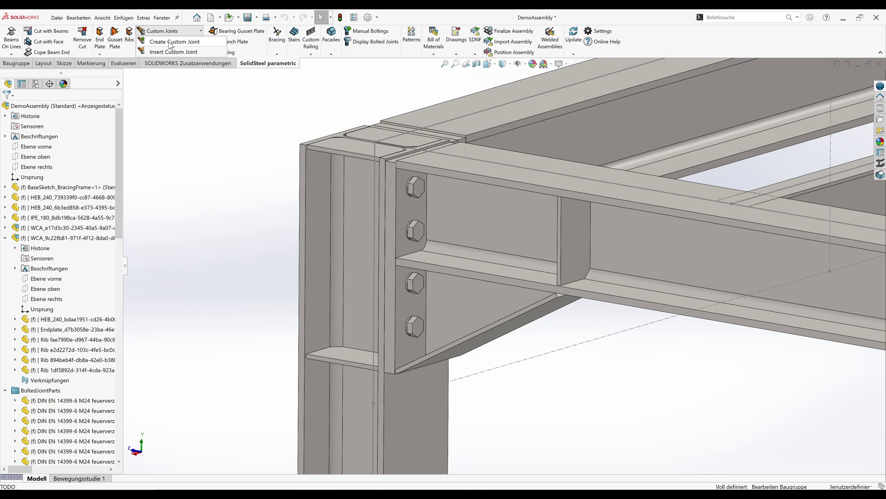
{"action": "left_click", "coordinate": [170, 43]}
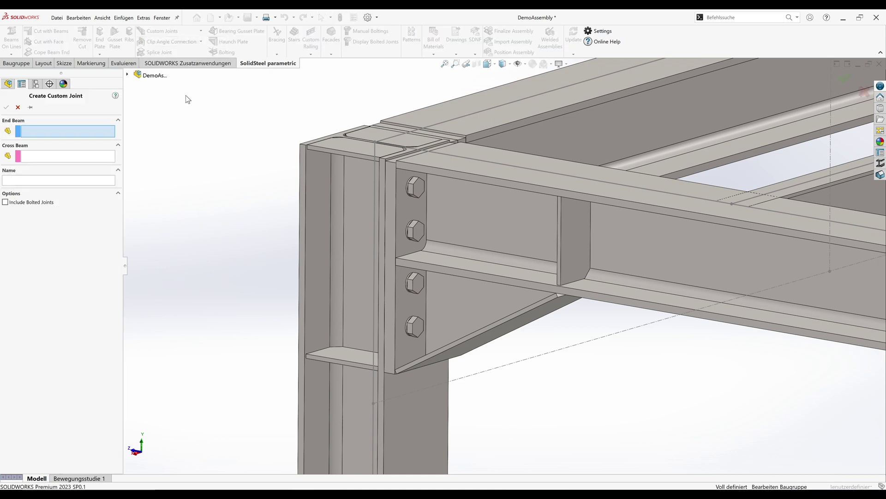
{"action": "left_click", "coordinate": [470, 208]}
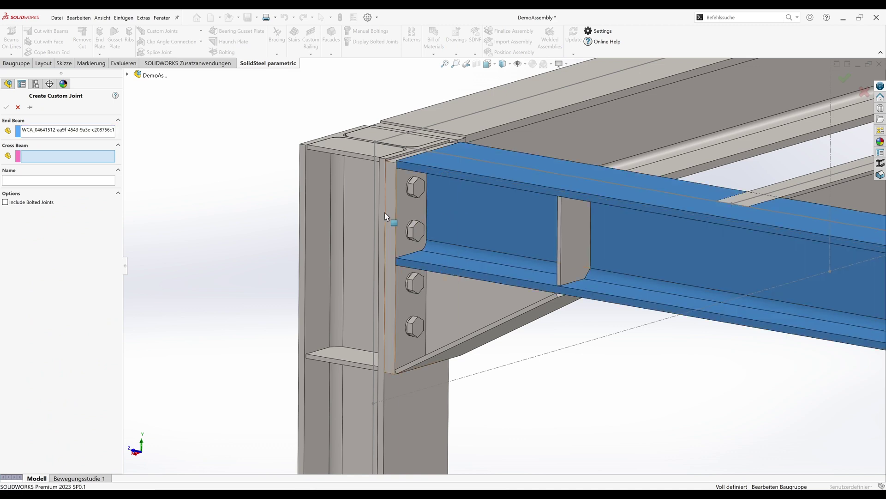
{"action": "left_click", "coordinate": [359, 209]}
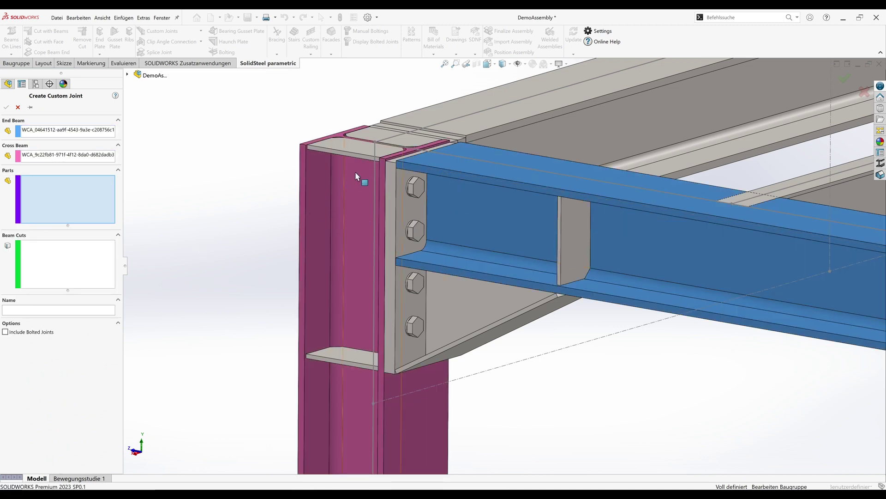
Add the column ribs, haunch plates, beam ribs and end plate to the custom joint's parts.
{"action": "left_click", "coordinate": [374, 138]}
{"action": "left_click", "coordinate": [373, 135]}
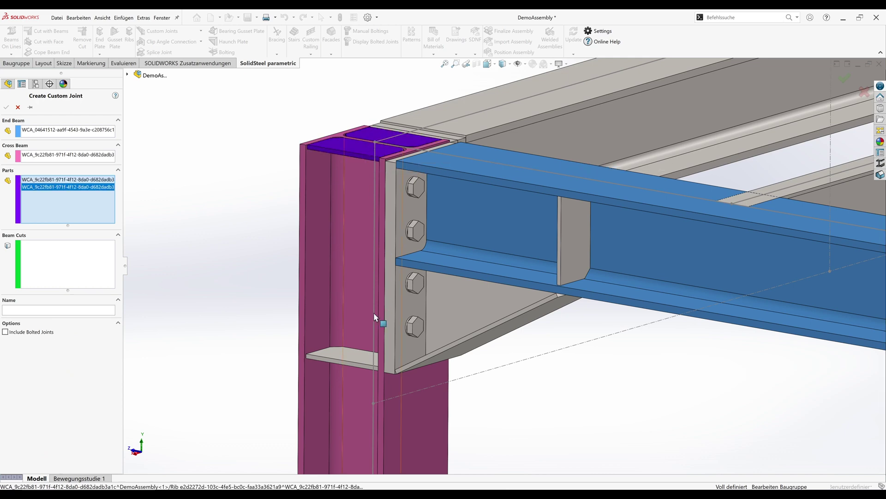
{"action": "left_click", "coordinate": [363, 355]}
{"action": "left_click", "coordinate": [492, 326]}
{"action": "left_click", "coordinate": [503, 329]}
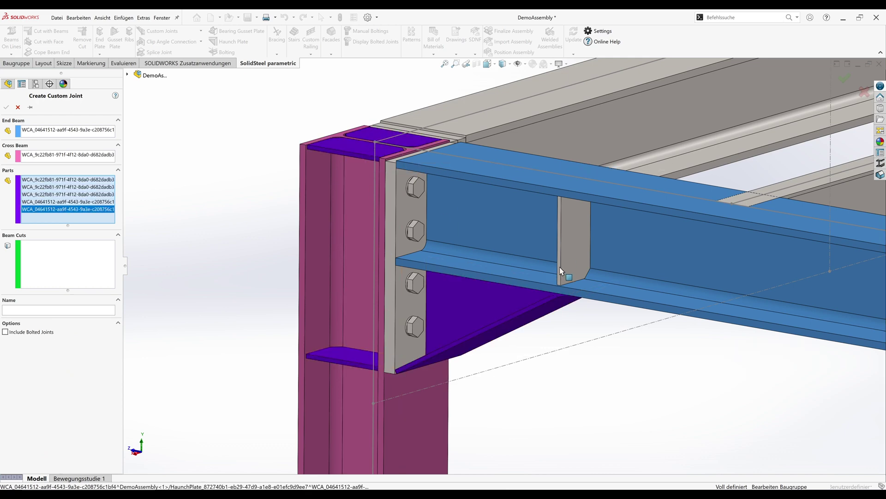
{"action": "left_click", "coordinate": [563, 249]}
{"action": "middle_click_drag", "start_coordinate": [563, 247], "coordinate": [634, 361]}
{"action": "left_click", "coordinate": [469, 239]}
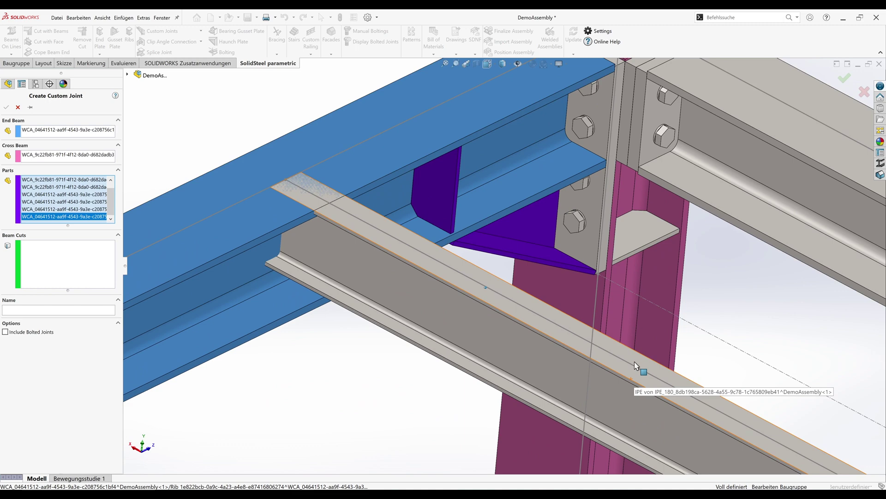
{"action": "left_click", "coordinate": [634, 212]}
{"action": "middle_click_drag", "start_coordinate": [634, 212], "coordinate": [589, 254]}
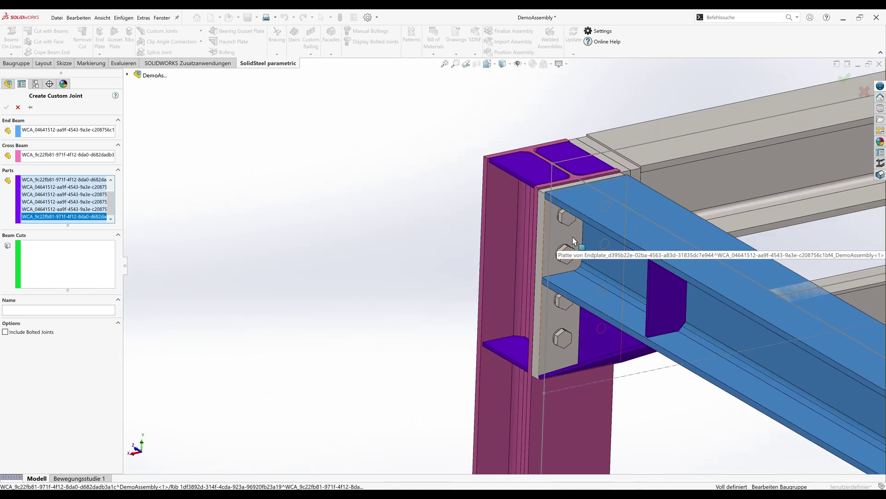
{"action": "left_click", "coordinate": [572, 236]}
Include the column's cut and the bolted joints, name the custom joint DemoFrameCorner, and create it.
{"action": "scroll", "coordinate": [572, 236], "scroll_direction": "down", "scroll_amount": 3}
{"action": "scroll", "coordinate": [573, 238], "scroll_direction": "down", "scroll_amount": 2}
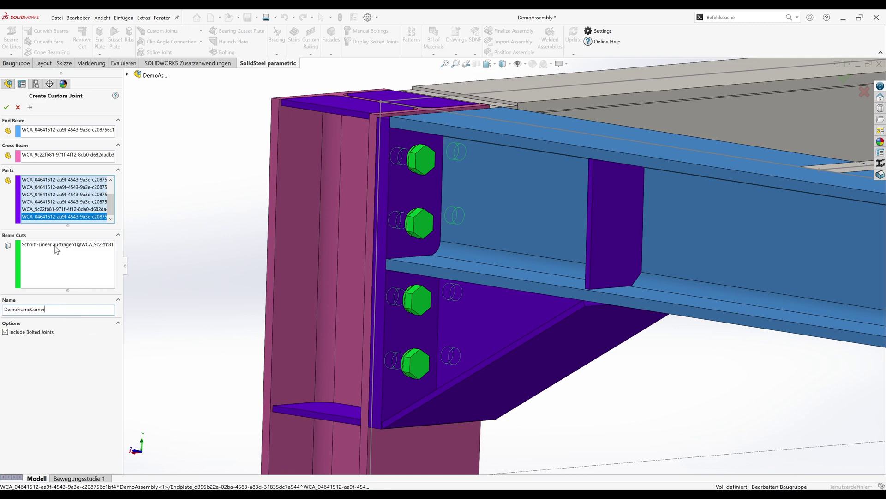
{"action": "left_click", "coordinate": [7, 107]}
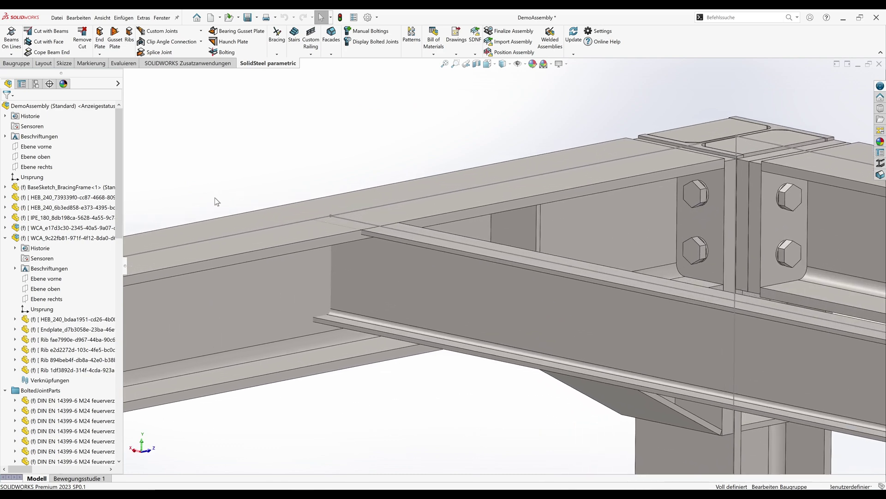
Cope the IPE 180 beam against the HEB 240 beam with side 1 values of 135 mm and 45 mm and a 5 mm bore.
{"action": "left_click", "coordinate": [50, 51]}
{"action": "left_click", "coordinate": [351, 282]}
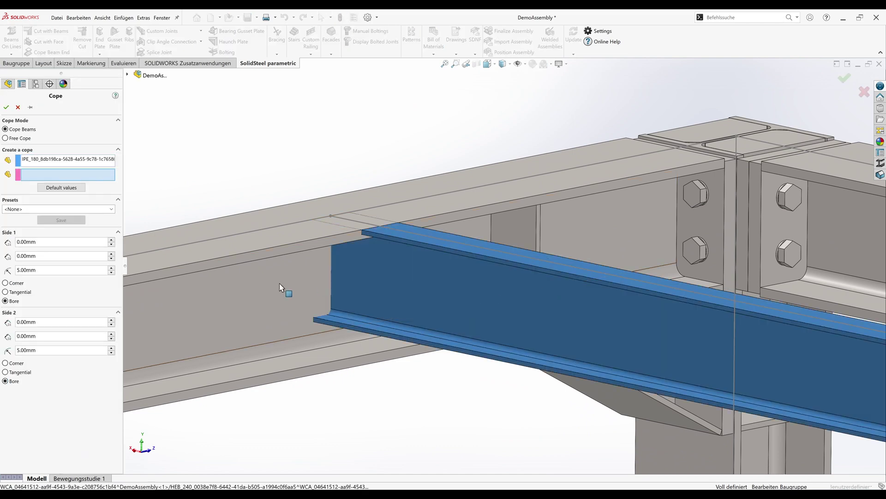
{"action": "left_click", "coordinate": [279, 283]}
{"action": "left_click", "coordinate": [78, 243]}
{"action": "type", "text": "135"}
{"action": "left_click", "coordinate": [94, 257]}
{"action": "type", "text": "45"}
{"action": "left_click", "coordinate": [69, 273]}
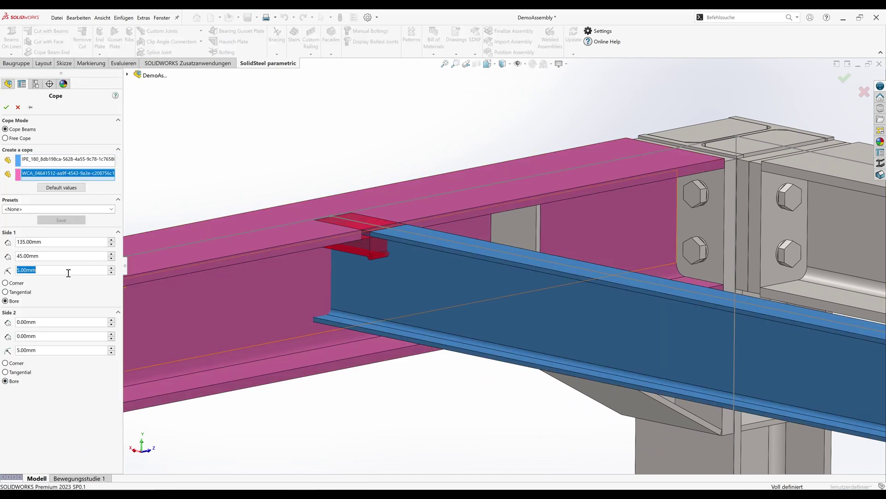
{"action": "left_click", "coordinate": [6, 107]}
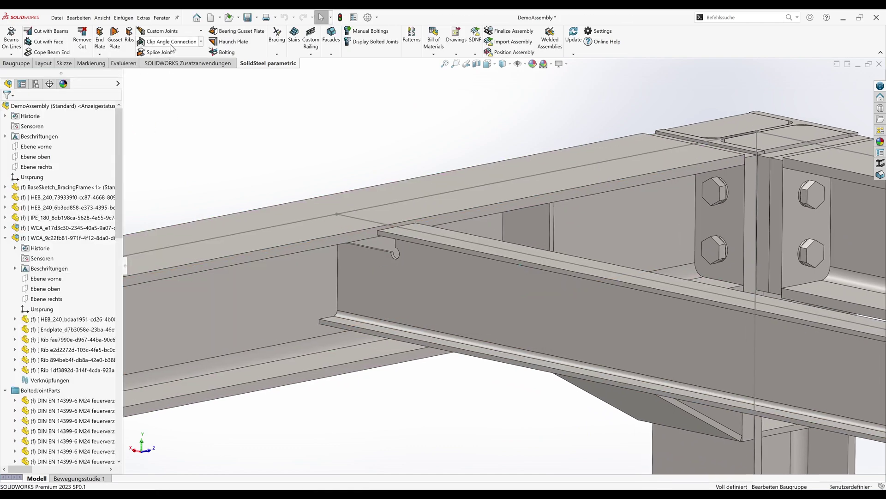
Create an L 180x90x10 clip angle from a preset between the IPE 180 and HEB 240 webs, with an X-offset of -10 mm.
{"action": "left_click", "coordinate": [171, 42]}
{"action": "left_click", "coordinate": [358, 264]}
{"action": "left_click", "coordinate": [319, 276]}
{"action": "left_click", "coordinate": [56, 192]}
{"action": "left_click", "coordinate": [41, 262]}
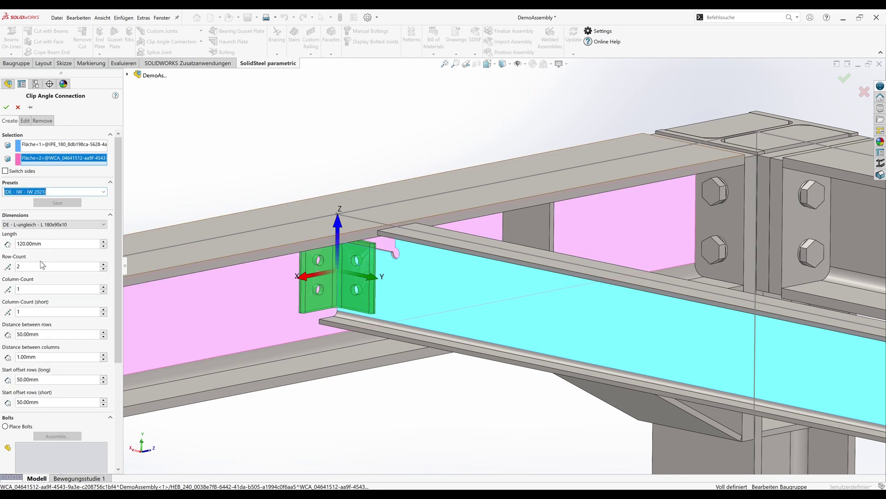
{"action": "left_click_drag", "start_coordinate": [117, 213], "coordinate": [116, 323]}
{"action": "left_click", "coordinate": [40, 417]}
{"action": "type", "text": "-10"}
{"action": "key", "text": "Return"}
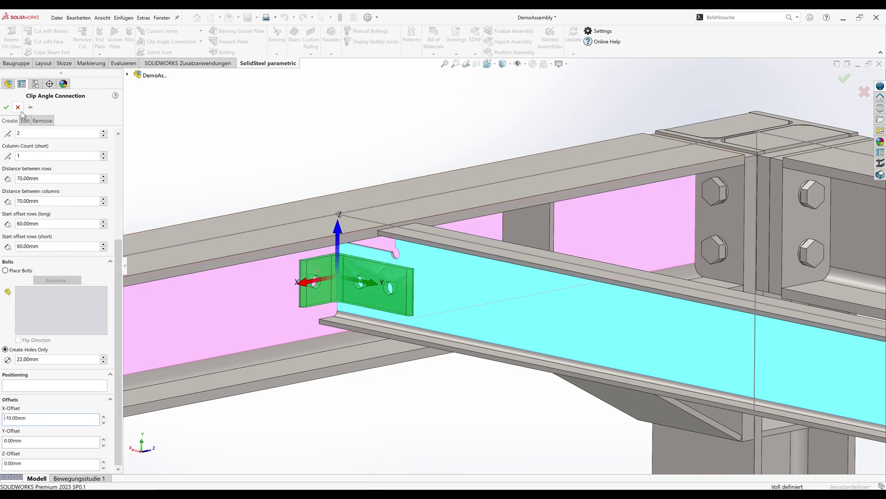
{"action": "left_click", "coordinate": [7, 107]}
Create a matching clip angle on the opposite side of the IPE 180 web with an X-offset of 10 mm.
{"action": "middle_click_drag", "start_coordinate": [298, 152], "coordinate": [439, 255]}
{"action": "scroll", "coordinate": [439, 255], "scroll_direction": "down", "scroll_amount": 2}
{"action": "left_click", "coordinate": [415, 295]}
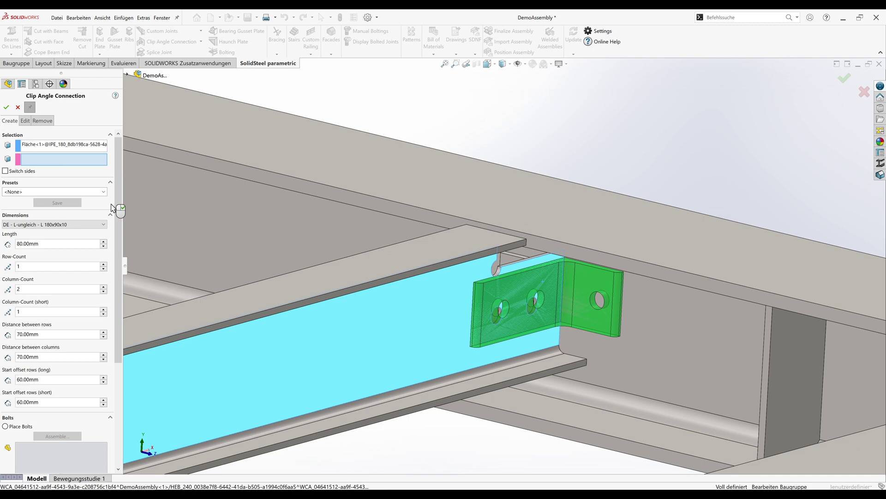
{"action": "left_click", "coordinate": [143, 194]}
{"action": "scroll", "coordinate": [61, 368], "scroll_direction": "down", "scroll_amount": 5}
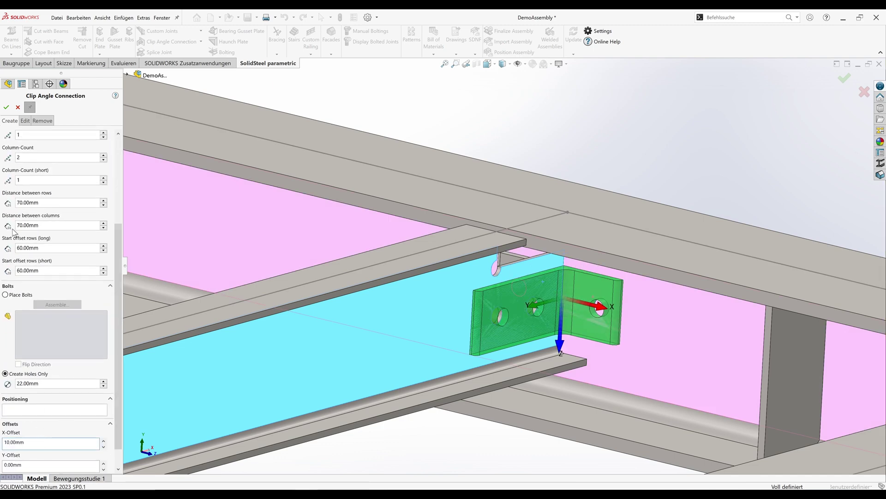
{"action": "left_click", "coordinate": [6, 107]}
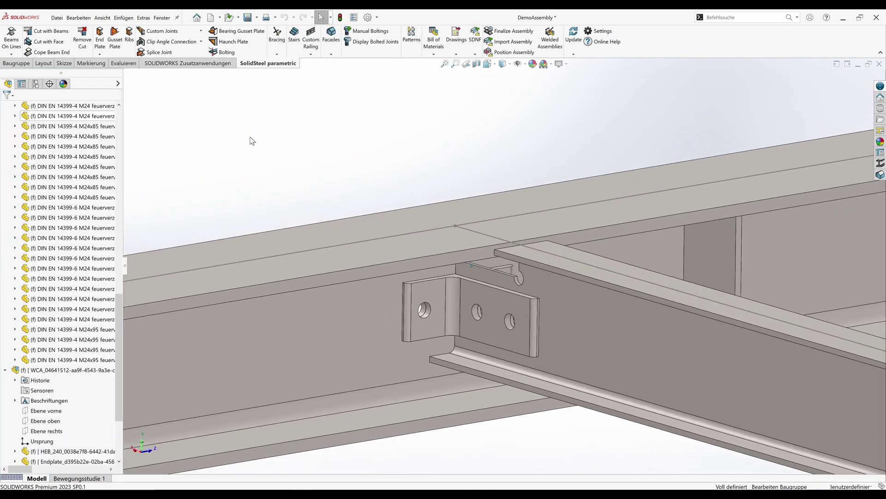
Add bolt positions at the two holes in the clip angle's long leg.
{"action": "left_click", "coordinate": [362, 42]}
{"action": "scroll", "coordinate": [590, 321], "scroll_direction": "down", "scroll_amount": 3}
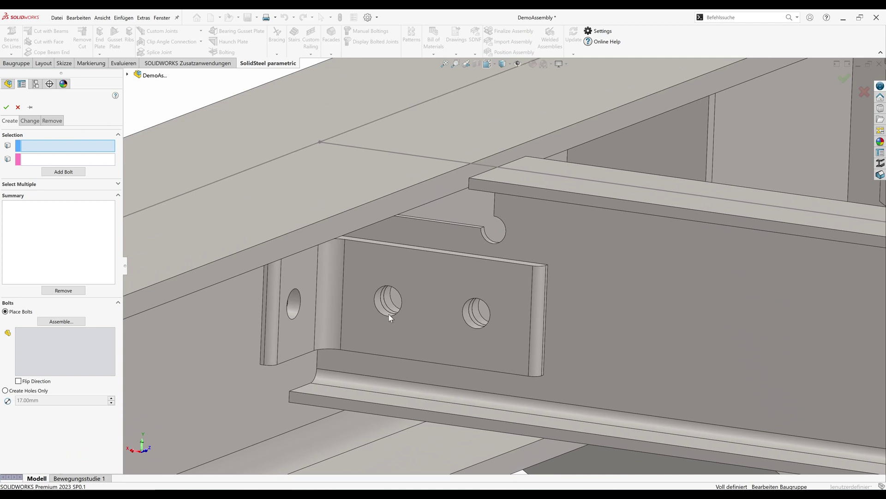
{"action": "left_click", "coordinate": [384, 316]}
{"action": "left_click", "coordinate": [390, 295]}
{"action": "left_click", "coordinate": [78, 171]}
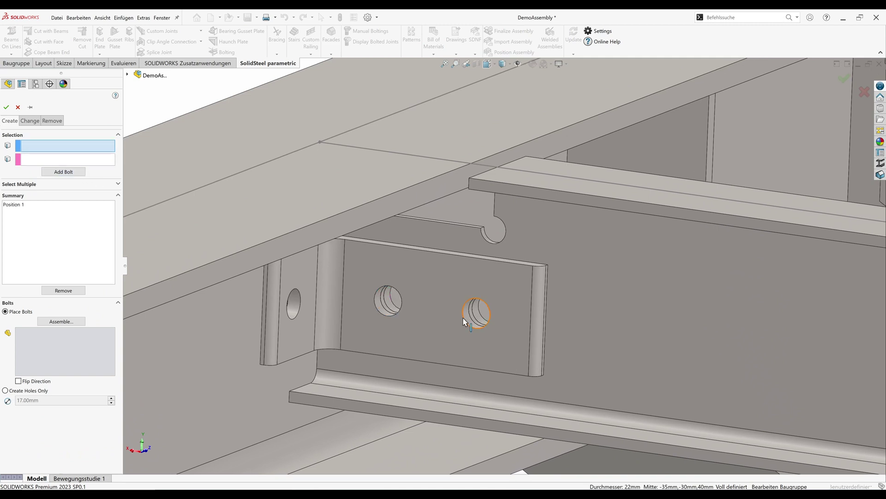
{"action": "left_click", "coordinate": [463, 318]}
{"action": "left_click", "coordinate": [479, 308]}
{"action": "left_click", "coordinate": [63, 172]}
Assemble EN 14399-4 M20 hexagon bolts with default mountings and place them in the two long-leg holes.
{"action": "left_click", "coordinate": [61, 321]}
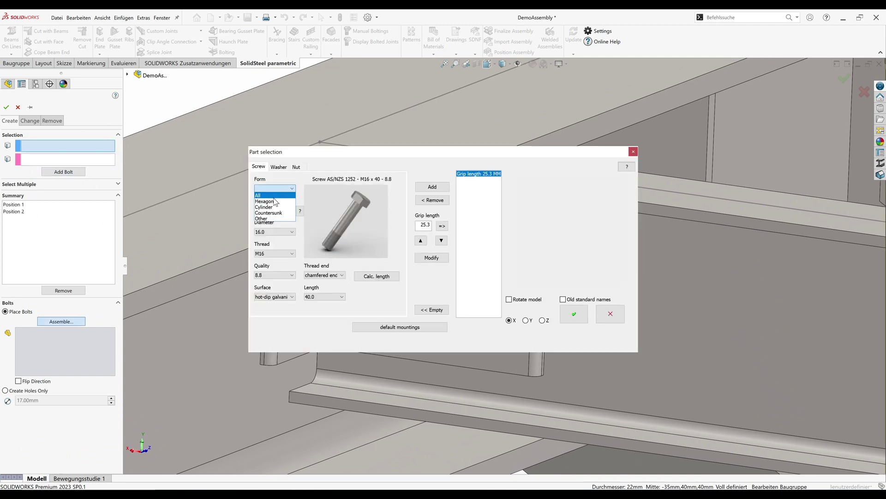
{"action": "left_click", "coordinate": [274, 210]}
{"action": "left_click", "coordinate": [277, 251]}
{"action": "left_click", "coordinate": [432, 186]}
{"action": "left_click", "coordinate": [400, 326]}
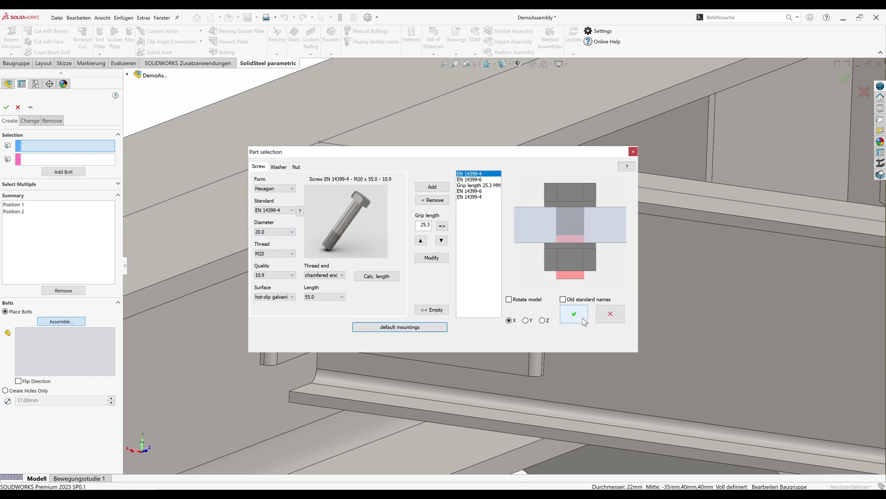
{"action": "left_click", "coordinate": [574, 313]}
{"action": "left_click", "coordinate": [6, 107]}
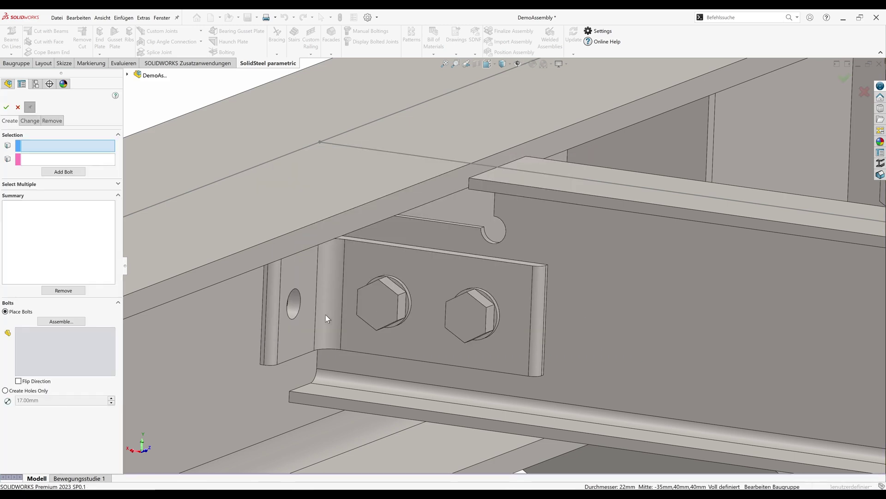
Add bolt positions through the HEB 240 web at the short-leg hole of each of the two clip angles.
{"action": "scroll", "coordinate": [326, 314], "scroll_direction": "down", "scroll_amount": 3}
{"action": "left_click", "coordinate": [326, 330]}
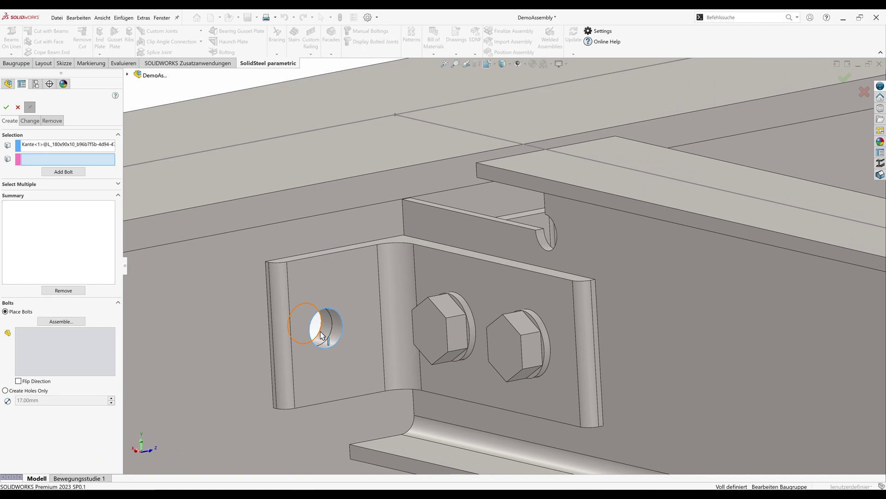
{"action": "left_click", "coordinate": [321, 332]}
{"action": "left_click", "coordinate": [77, 172]}
{"action": "middle_click_drag", "start_coordinate": [314, 245], "coordinate": [529, 335]}
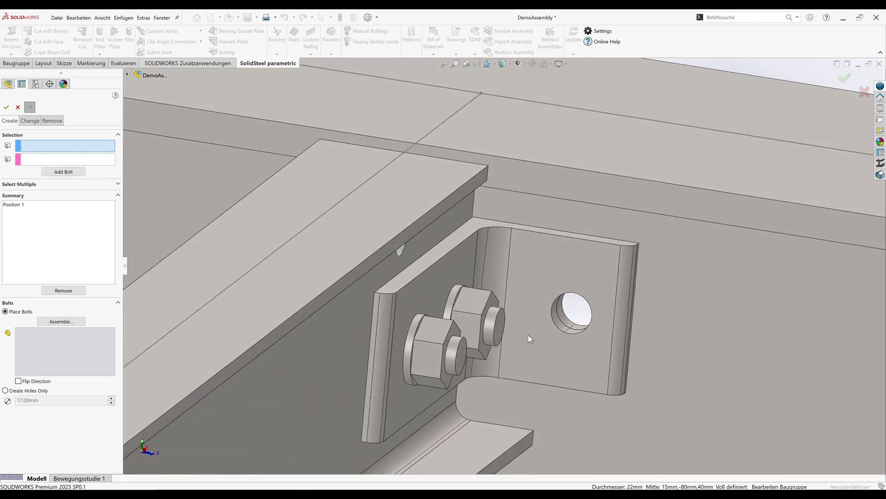
{"action": "left_click", "coordinate": [555, 326]}
{"action": "left_click", "coordinate": [568, 325]}
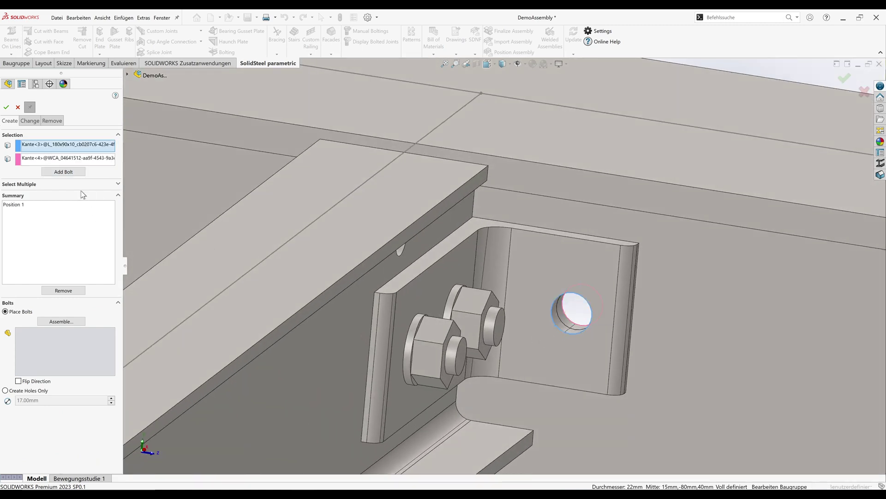
{"action": "left_click", "coordinate": [70, 171]}
Assemble EN 14399-4 M20 hexagon bolts with default mountings and place them in the two short-leg holes.
{"action": "left_click", "coordinate": [81, 321]}
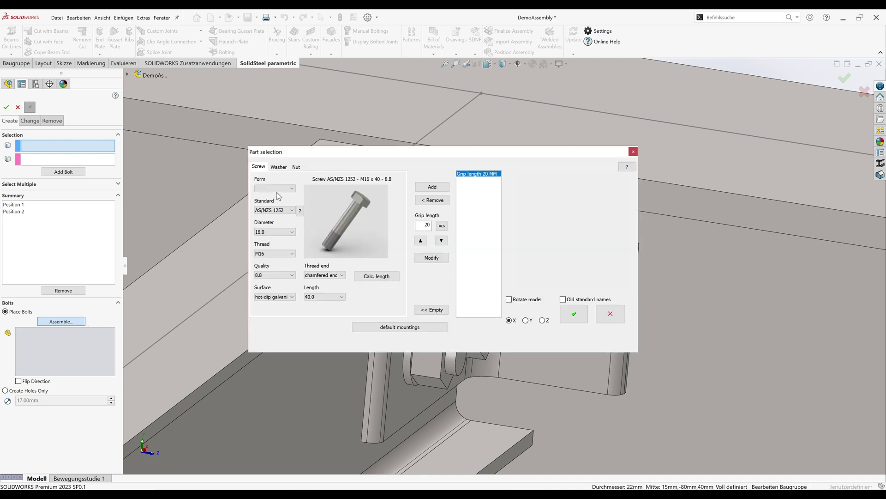
{"action": "left_click", "coordinate": [275, 189]}
{"action": "left_click", "coordinate": [275, 189]}
{"action": "left_click", "coordinate": [274, 210]}
{"action": "left_click", "coordinate": [272, 252]}
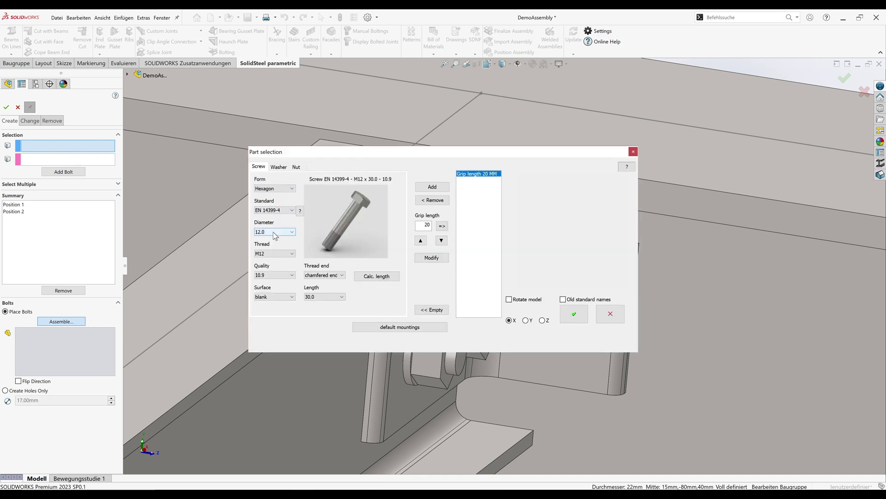
{"action": "left_click", "coordinate": [274, 232]}
{"action": "left_click", "coordinate": [266, 250]}
{"action": "left_click", "coordinate": [432, 186]}
{"action": "left_click", "coordinate": [400, 327]}
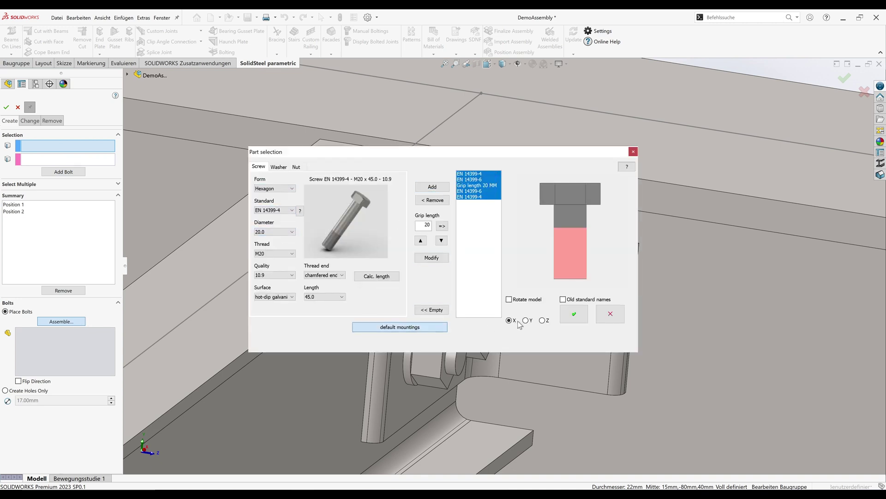
{"action": "left_click", "coordinate": [563, 313]}
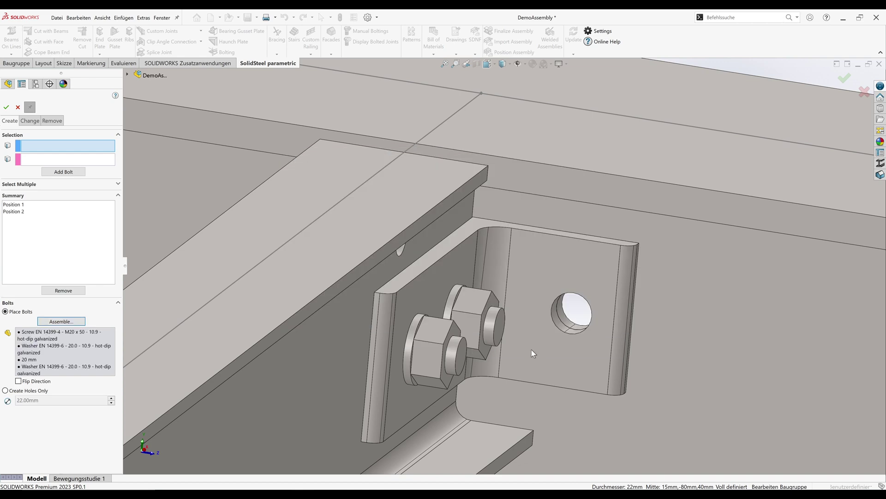
{"action": "left_click", "coordinate": [6, 108]}
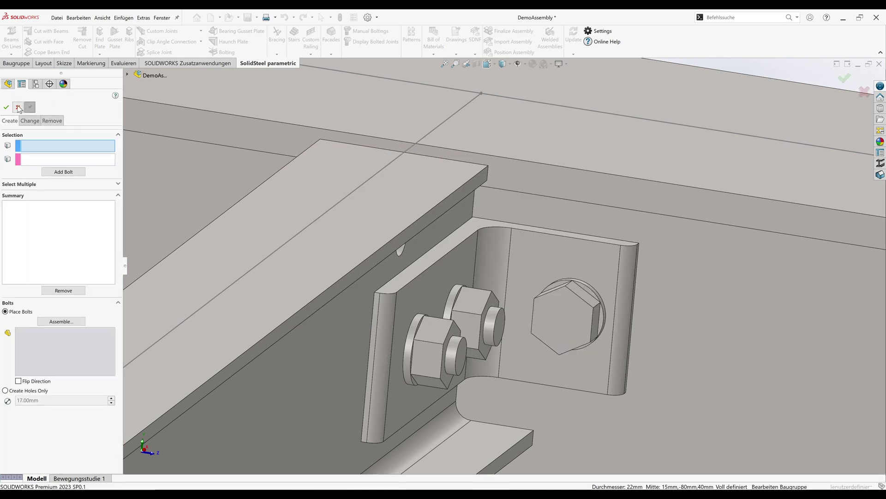
{"action": "left_click", "coordinate": [18, 107]}
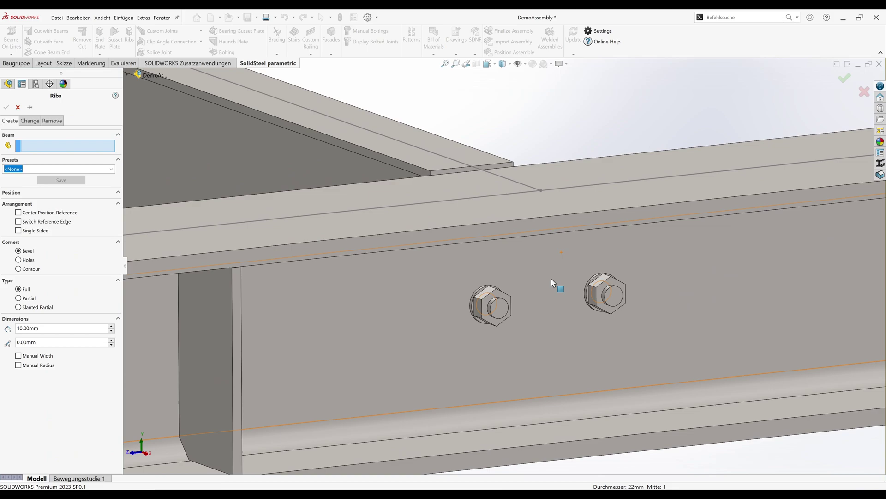
Create a full, single-sided 10 mm rib on the HEB 240, centred on the IPE 180 system line, on the switched side with bevelled corners.
{"action": "left_click", "coordinate": [552, 279]}
{"action": "left_click", "coordinate": [495, 175]}
{"action": "left_click", "coordinate": [19, 253]}
{"action": "left_click", "coordinate": [19, 262]}
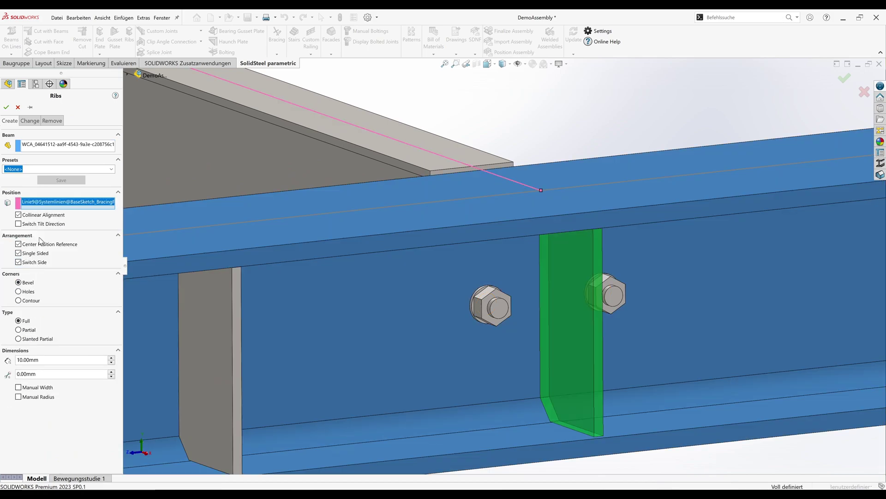
{"action": "left_click", "coordinate": [5, 107]}
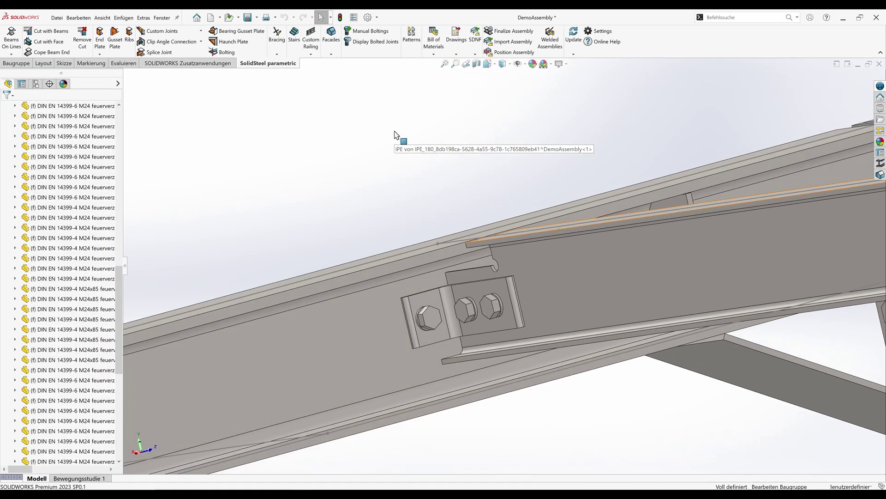
Start a new custom joint with the IPE 180 as end beam and the HEB 240 as cross beam.
{"action": "middle_click_drag", "start_coordinate": [395, 134], "coordinate": [303, 105]}
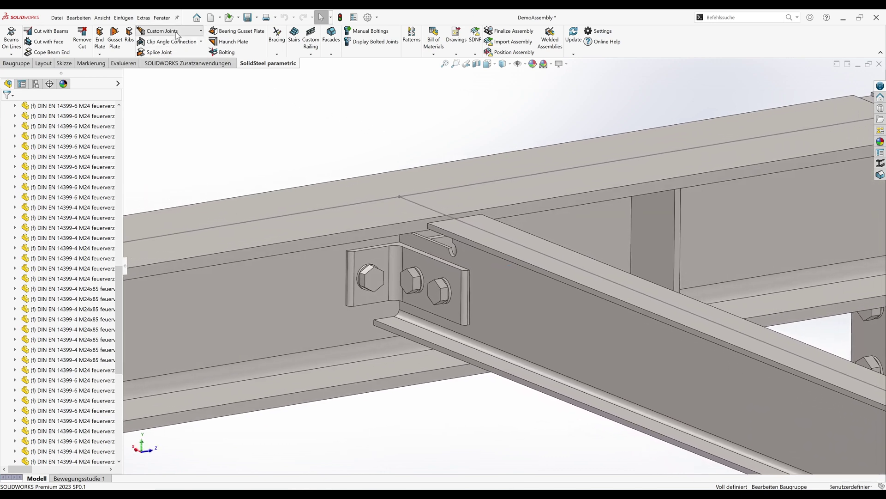
{"action": "left_click", "coordinate": [161, 31]}
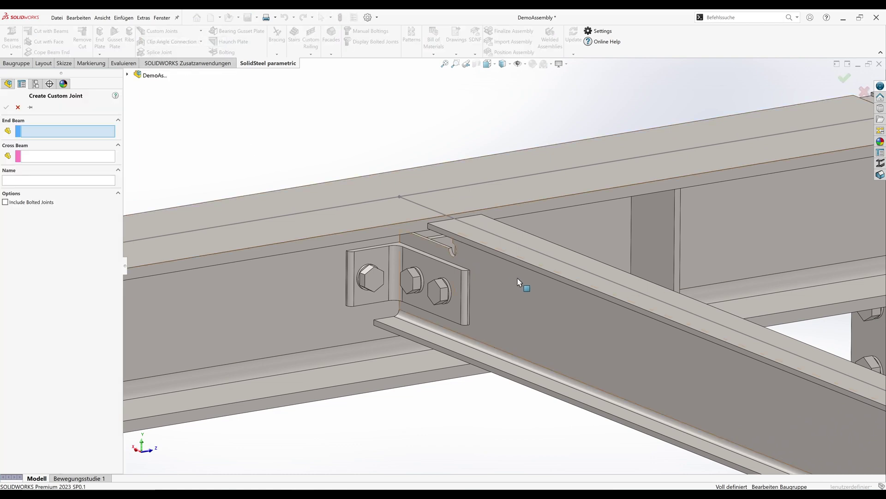
{"action": "left_click", "coordinate": [497, 278]}
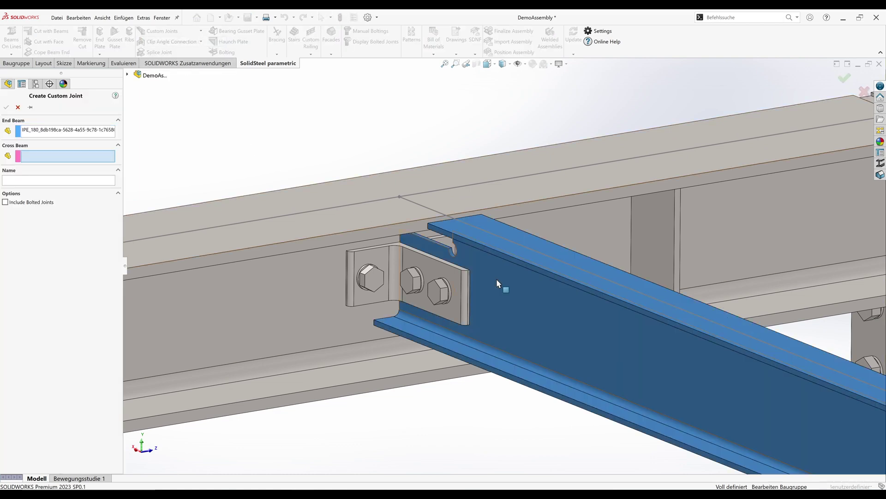
{"action": "left_click", "coordinate": [308, 301]}
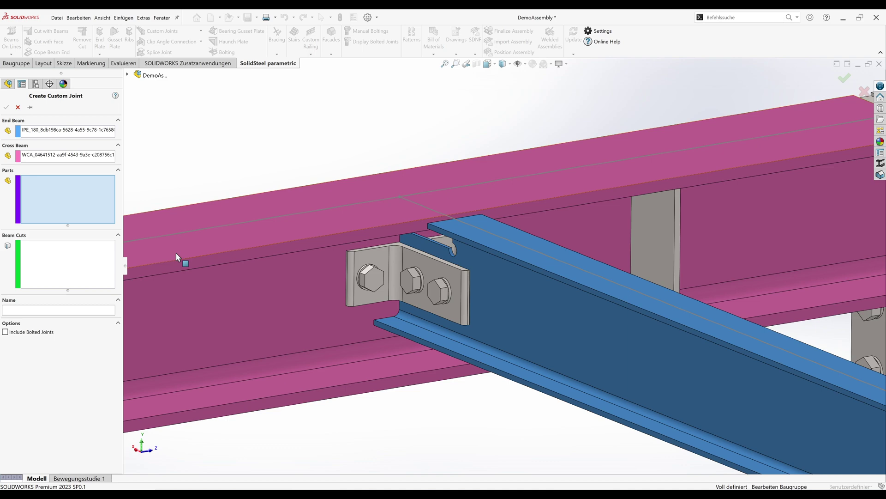
Add both L 180x90x10 clip angles and the new rib as joint parts, and include the bolted joints.
{"action": "left_click", "coordinate": [381, 258]}
{"action": "middle_click_drag", "start_coordinate": [388, 256], "coordinate": [608, 257]}
{"action": "left_click", "coordinate": [607, 252]}
{"action": "left_click", "coordinate": [224, 356]}
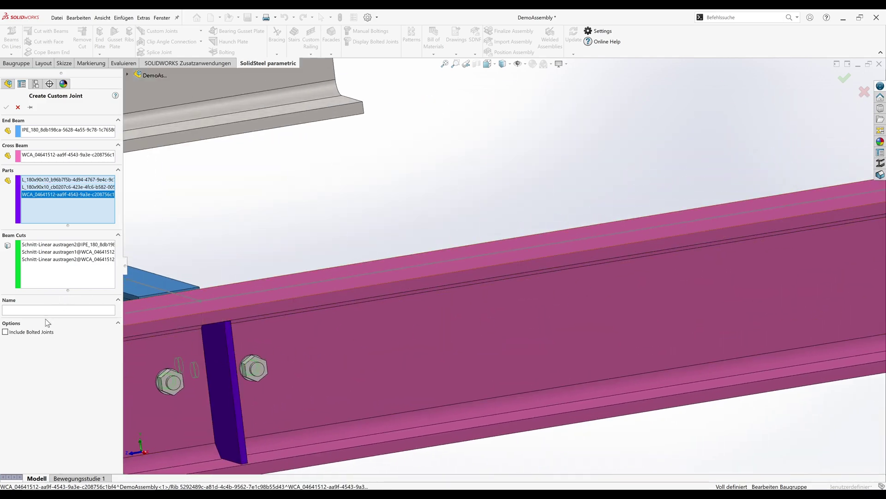
{"action": "left_click", "coordinate": [40, 333]}
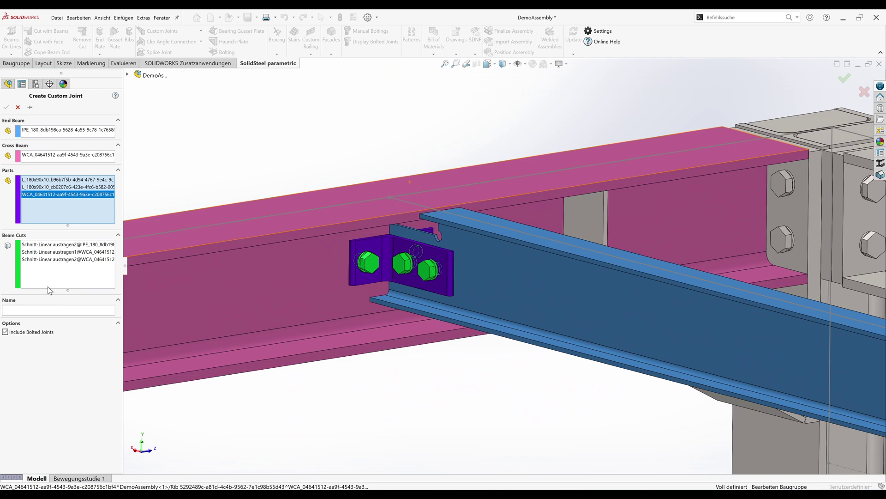
Add the IPE 180 cut Schnitt-Linear austragen1 to the beam cuts and save the custom joint as DemoClipAngleConnection.
{"action": "left_click", "coordinate": [128, 74]}
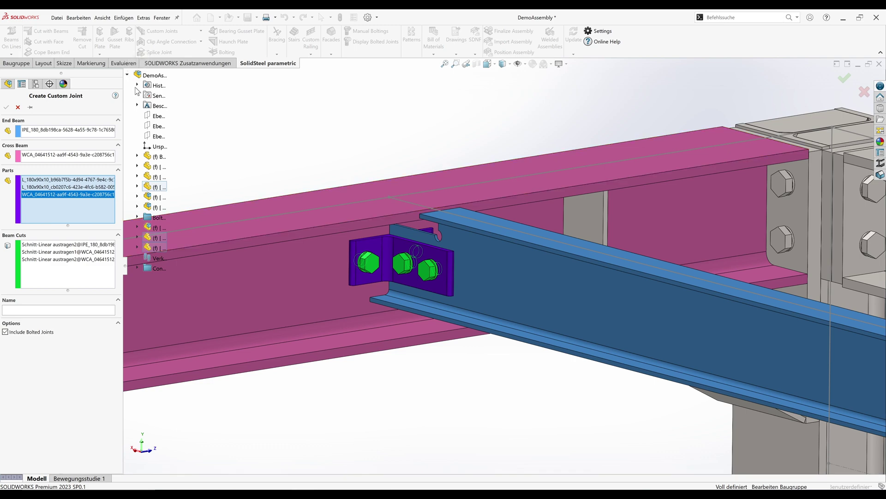
{"action": "left_click", "coordinate": [137, 187]}
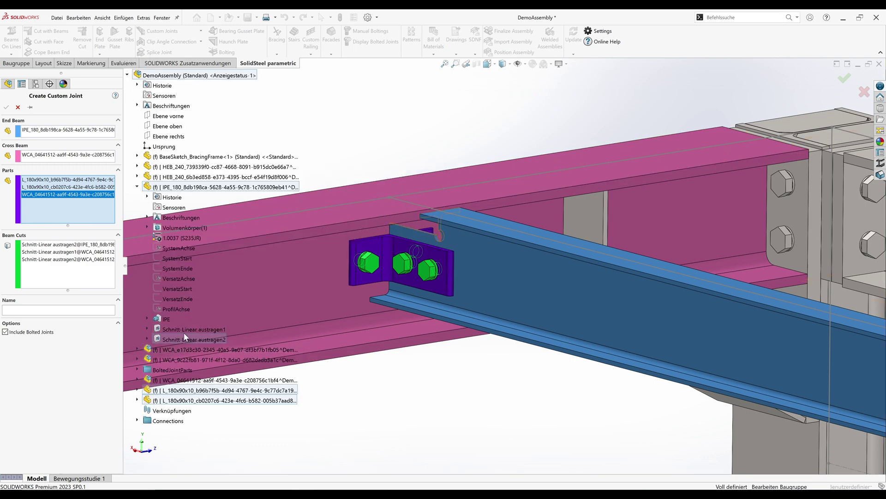
{"action": "left_click", "coordinate": [92, 276]}
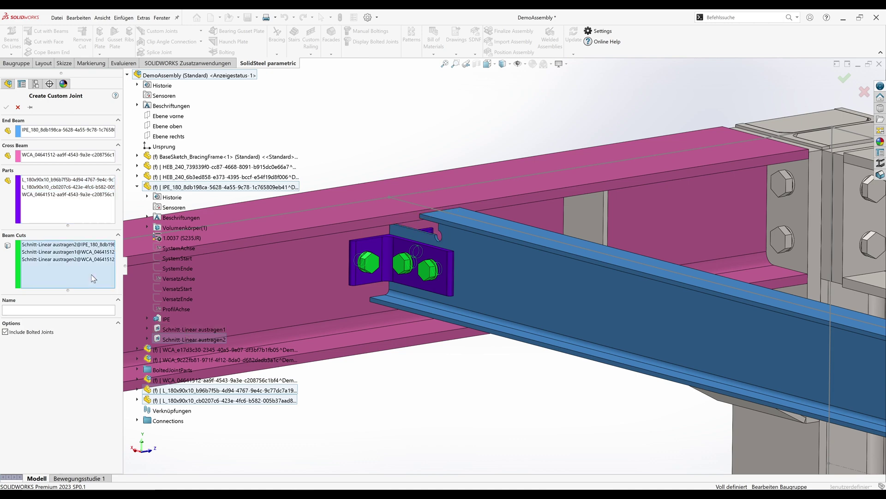
{"action": "left_click", "coordinate": [184, 328]}
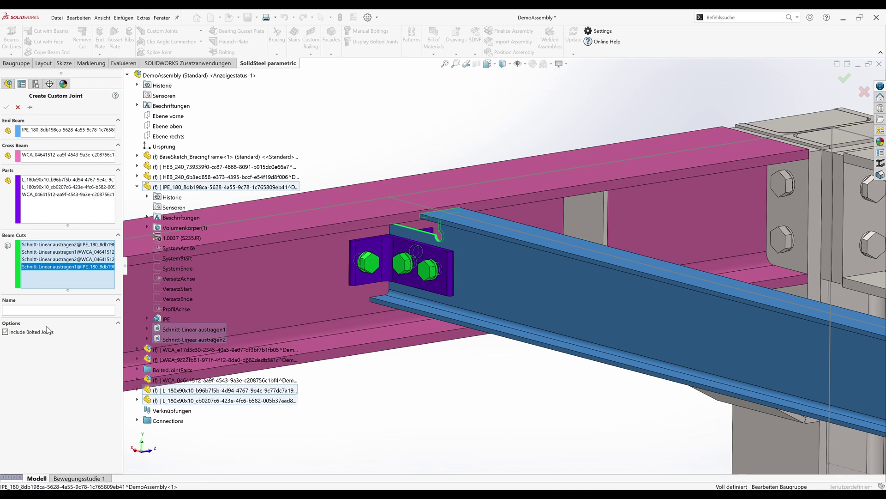
{"action": "left_click", "coordinate": [49, 311]}
{"action": "left_click", "coordinate": [6, 108]}
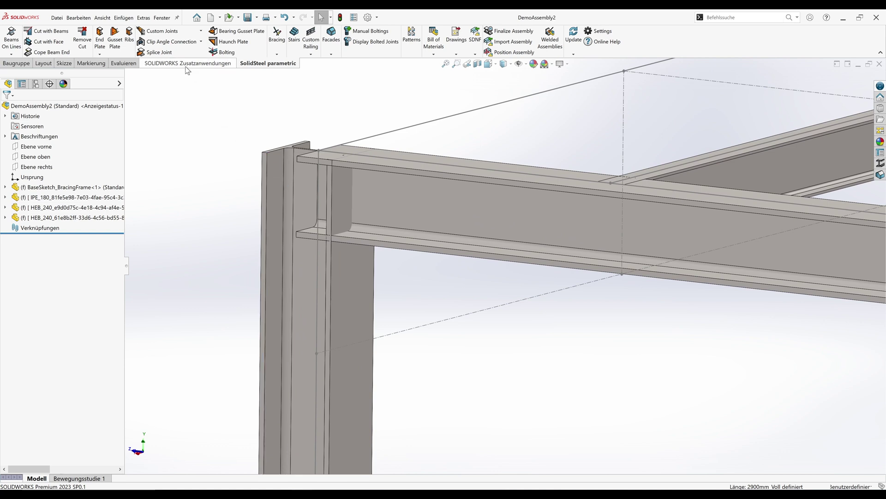
Insert the DemoFrameCorner joint between the HEB 240 beam and HEB 240 column in DemoAssembly2, cutting the end beam and inserting bolted joints.
{"action": "left_click", "coordinate": [161, 31]}
{"action": "left_click", "coordinate": [170, 53]}
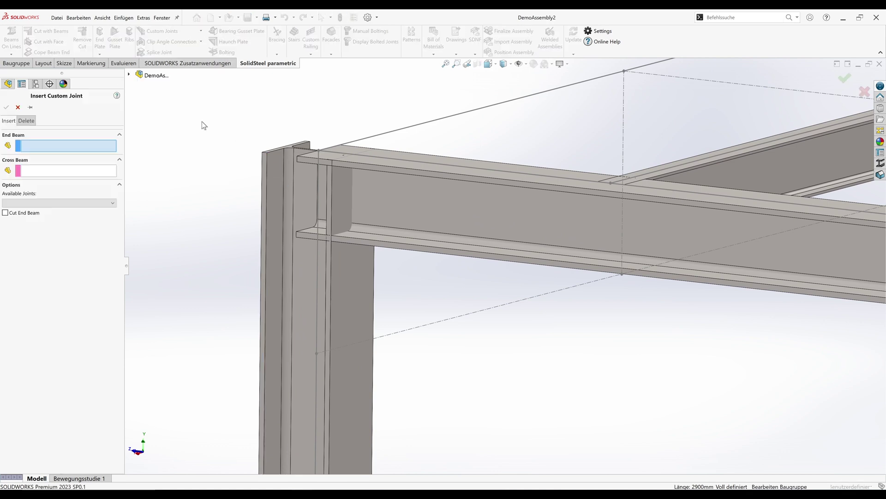
{"action": "left_click", "coordinate": [359, 230]}
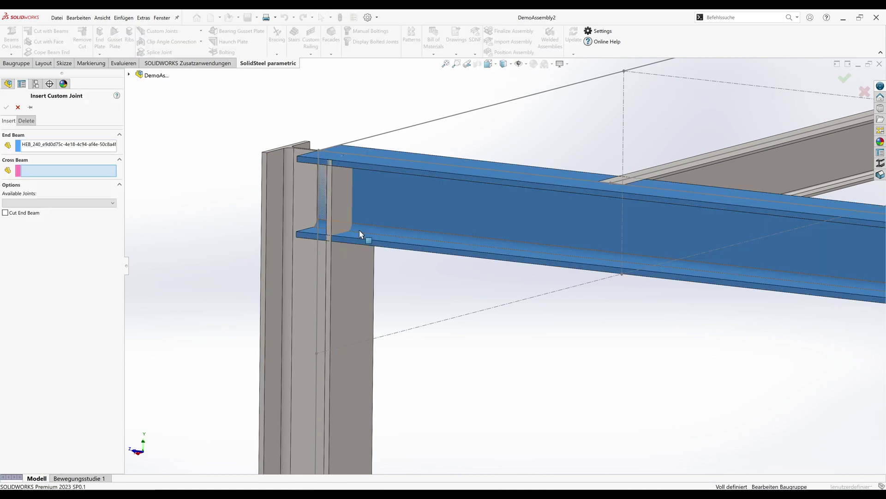
{"action": "left_click", "coordinate": [358, 256]}
{"action": "left_click", "coordinate": [81, 202]}
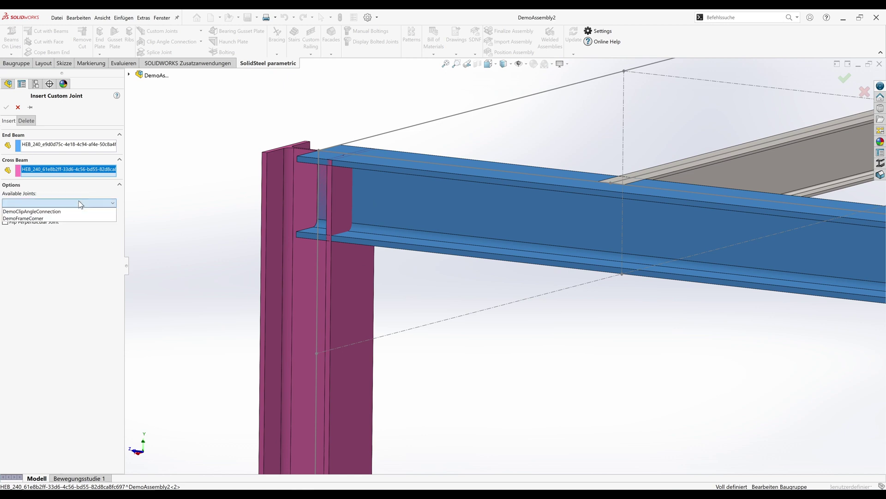
{"action": "left_click", "coordinate": [28, 216]}
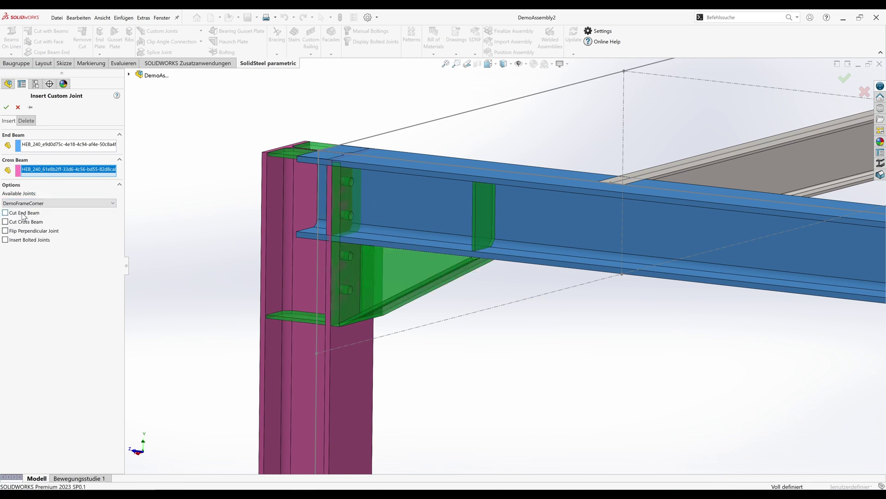
{"action": "left_click", "coordinate": [6, 213]}
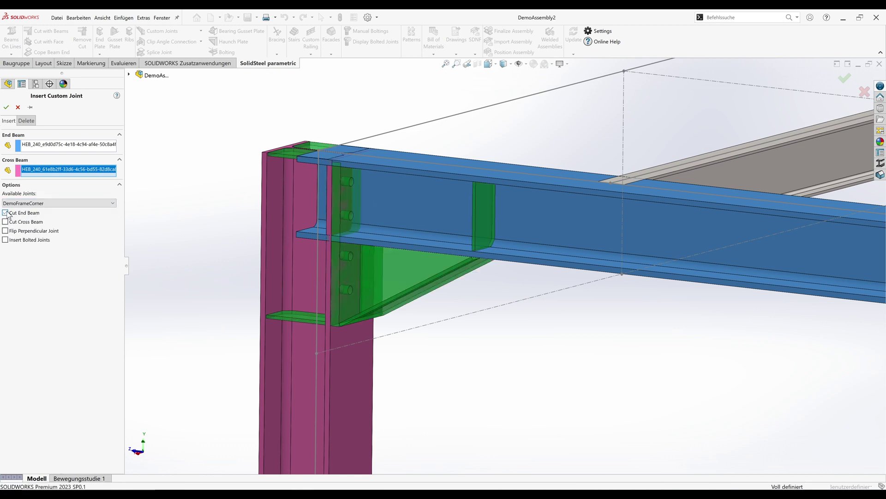
{"action": "left_click", "coordinate": [6, 240]}
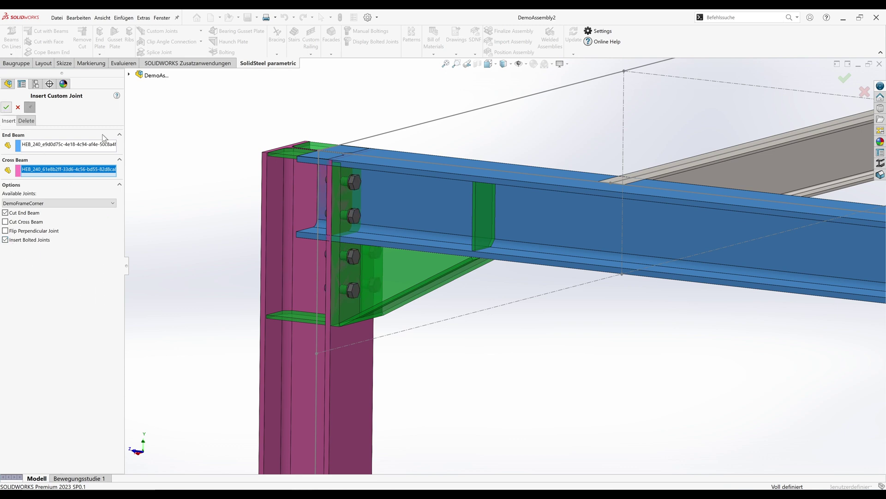
{"action": "left_click", "coordinate": [6, 107]}
Insert the DemoClipAngleConnection joint with the IPE 180 as end beam and the HEB 240 as cross beam, cutting the end beam.
{"action": "left_click", "coordinate": [203, 159]}
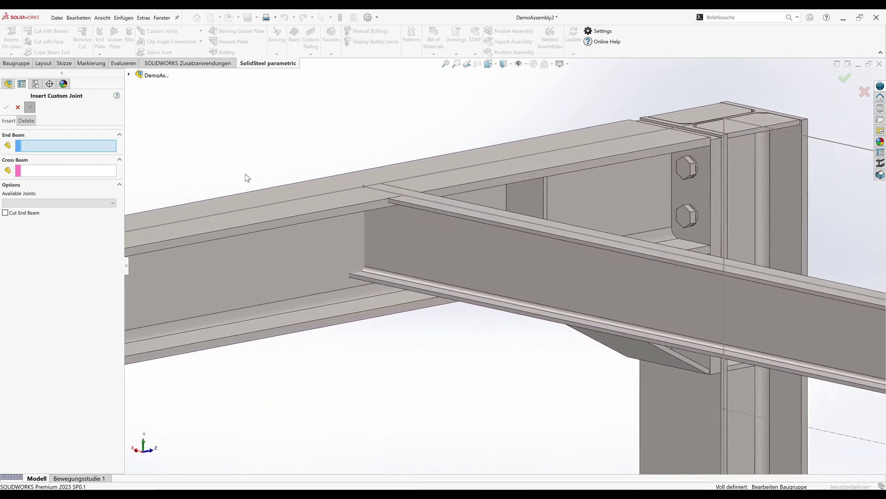
{"action": "left_click", "coordinate": [396, 233]}
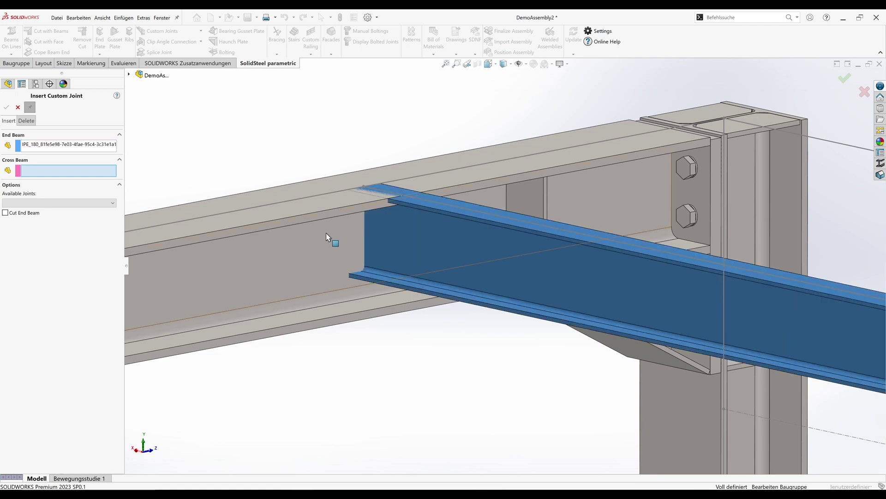
{"action": "left_click", "coordinate": [331, 239]}
{"action": "left_click", "coordinate": [98, 202]}
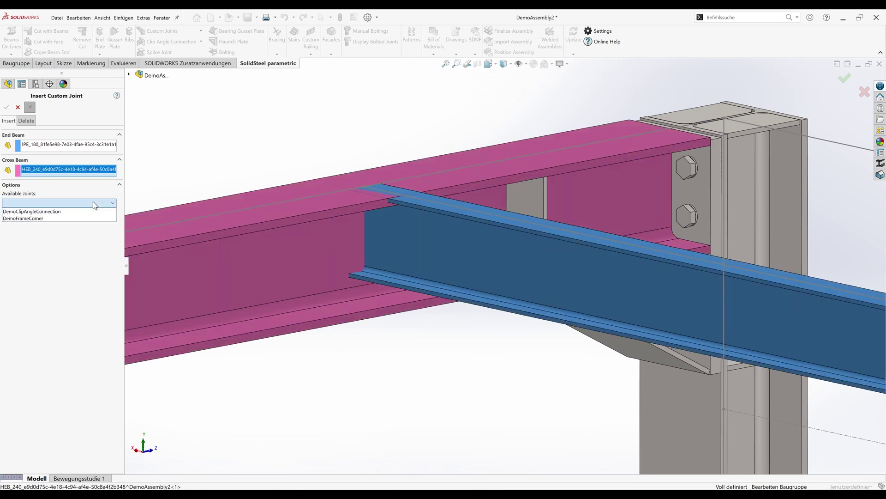
{"action": "left_click", "coordinate": [52, 211]}
{"action": "left_click", "coordinate": [21, 215]}
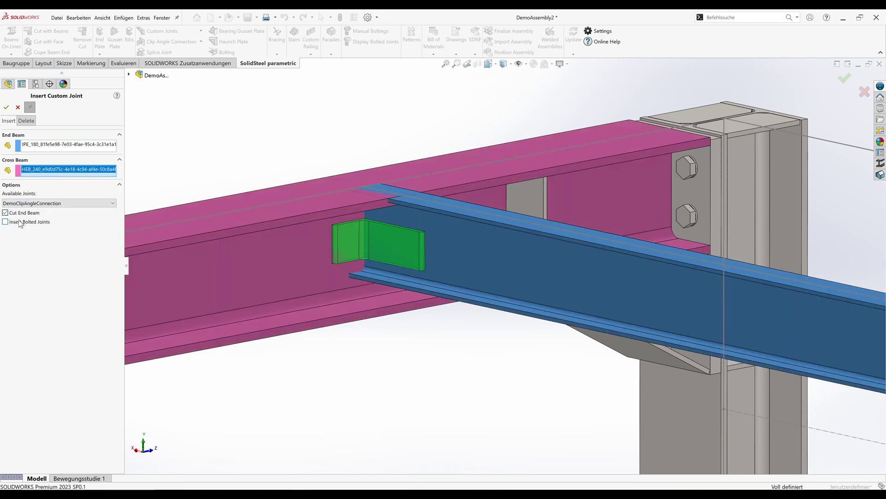
{"action": "left_click", "coordinate": [6, 107]}
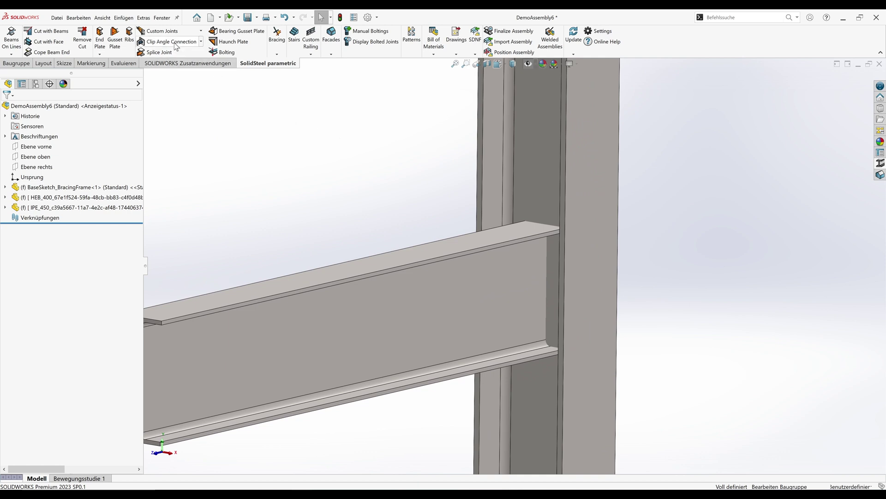
Insert the SheetmetalConnection custom joint with the IPE 450 as end beam and the HEB 400 as cross beam, cutting the end beam and inserting bolted joints.
{"action": "left_click", "coordinate": [165, 32]}
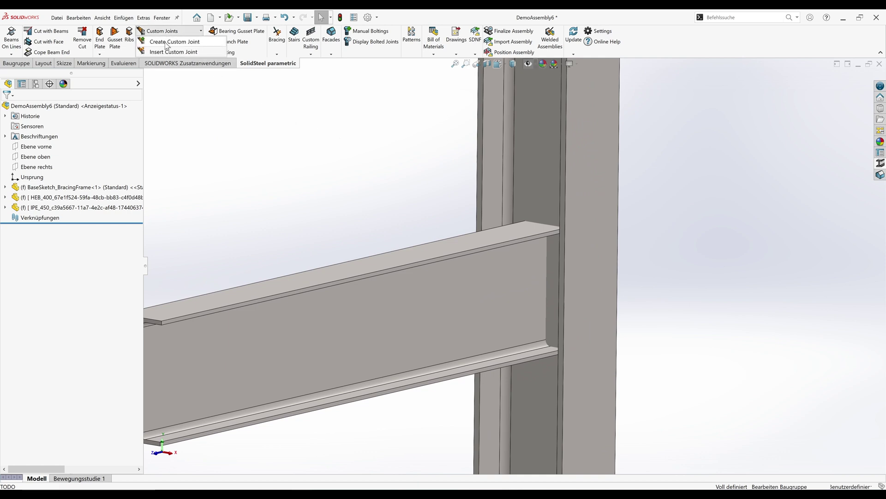
{"action": "left_click", "coordinate": [175, 52]}
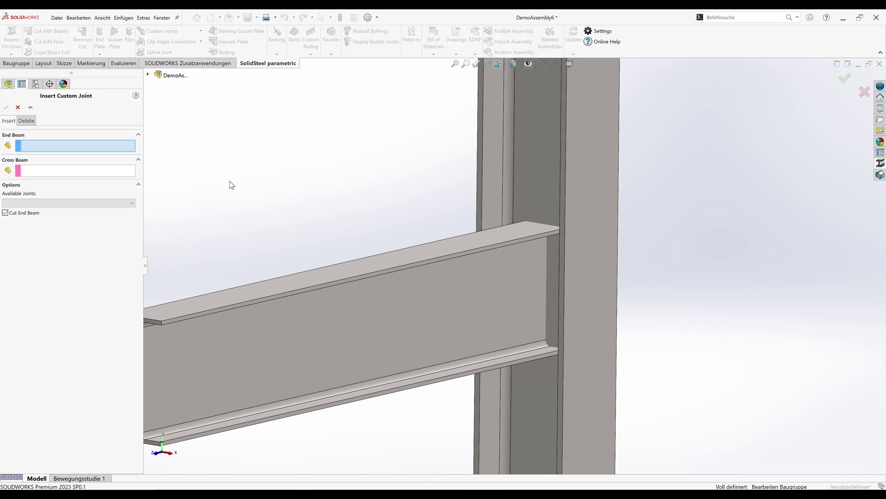
{"action": "left_click", "coordinate": [406, 326]}
{"action": "left_click", "coordinate": [524, 192]}
{"action": "left_click", "coordinate": [100, 204]}
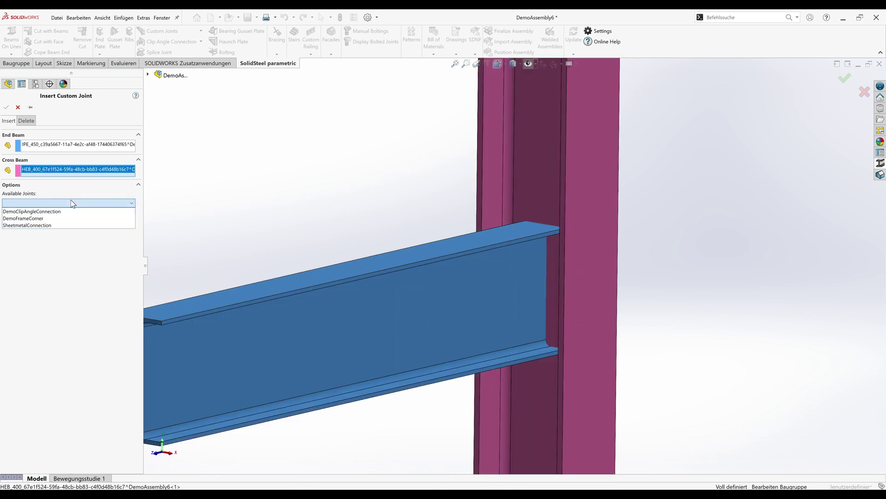
{"action": "left_click", "coordinate": [28, 227]}
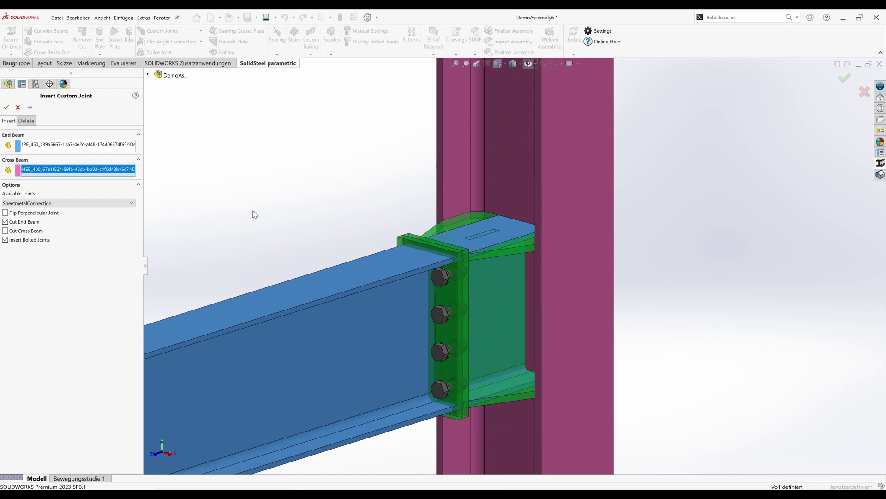
{"action": "left_click", "coordinate": [19, 108]}
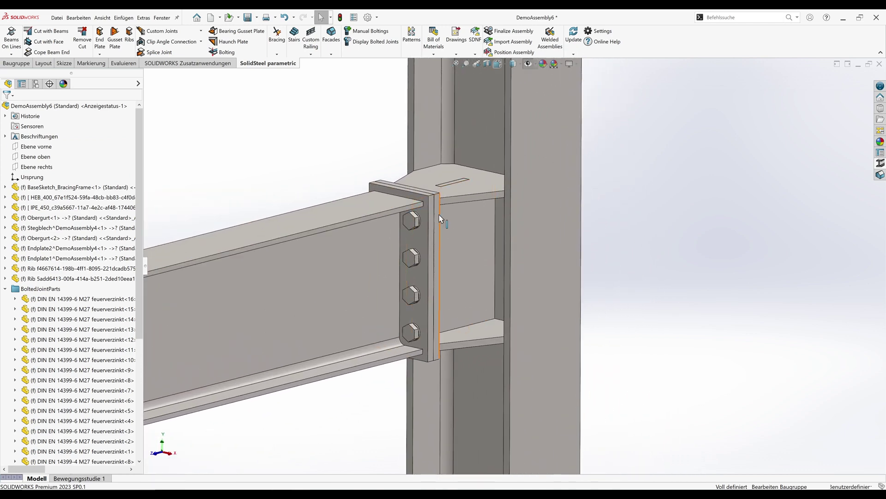
Open the Endplate1 part from the connection, inspect its bolt holes and slot, and close it to return to DemoAssembly6.
{"action": "left_click", "coordinate": [436, 210]}
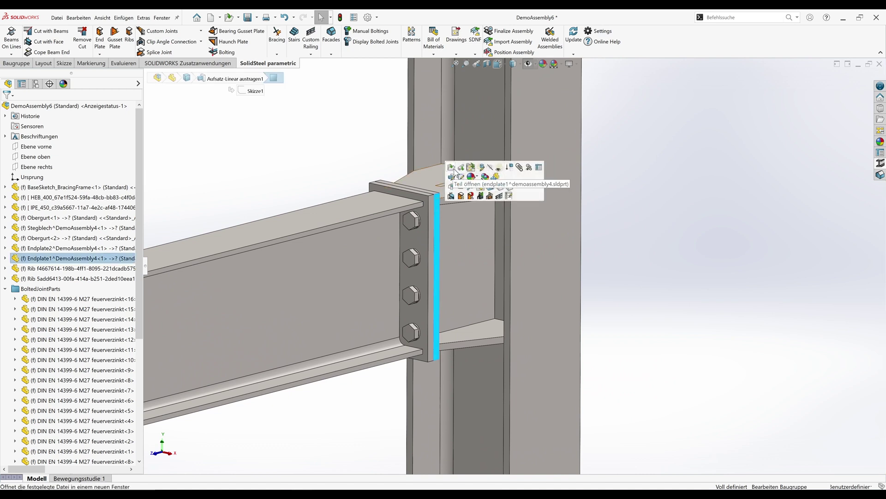
{"action": "left_click", "coordinate": [452, 168]}
{"action": "key", "text": "ctrl+7"}
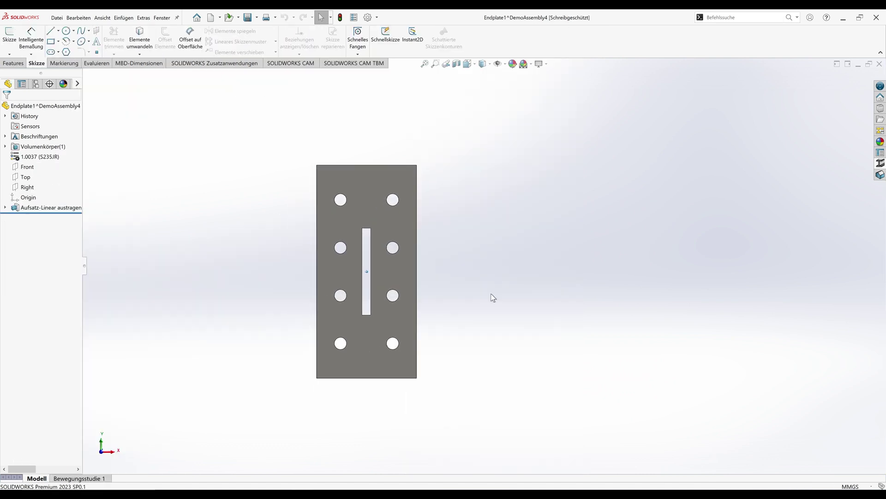
{"action": "key", "text": "ctrl+1"}
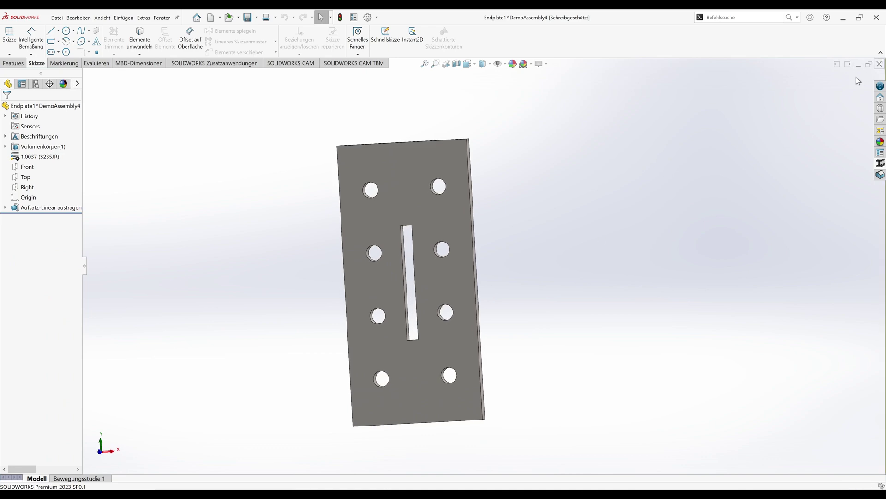
{"action": "left_click", "coordinate": [880, 63]}
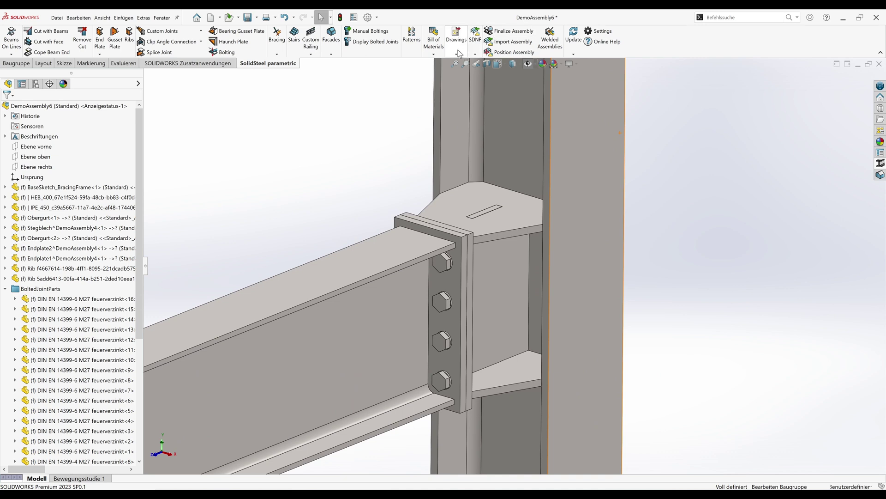
Export the slotted end plate's geometry as DXF with OrderNumber as the order data, and check the exported OrderNumber_0_1.dxf in eDrawings.
{"action": "left_click", "coordinate": [475, 54]}
{"action": "left_click", "coordinate": [496, 62]}
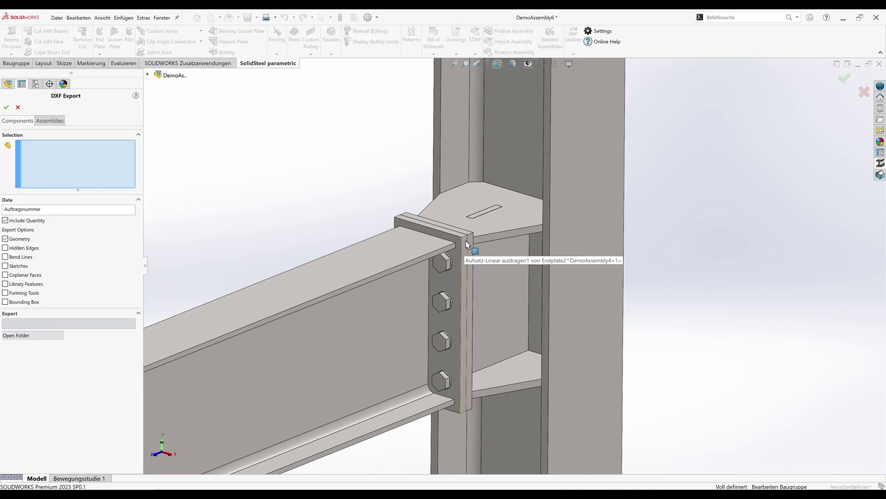
{"action": "left_click", "coordinate": [467, 249]}
{"action": "left_click_drag", "start_coordinate": [76, 210], "coordinate": [1, 208]}
{"action": "type", "text": "Order"}
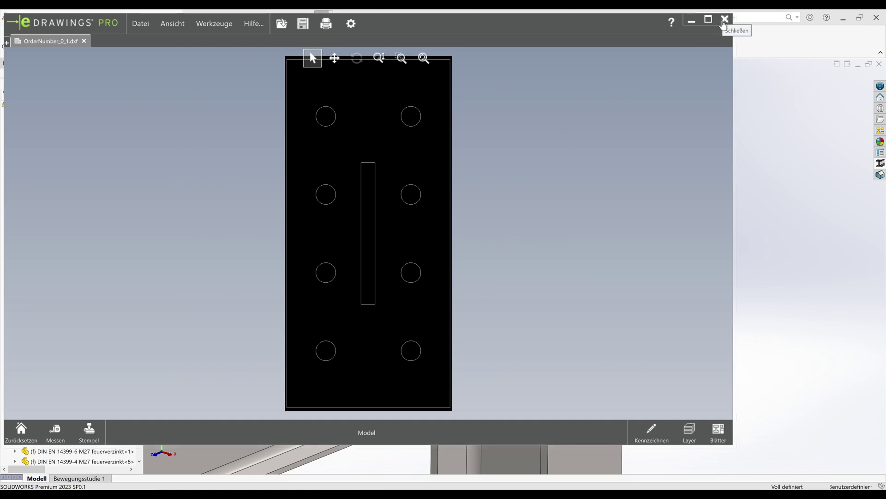
{"action": "left_click", "coordinate": [725, 19]}
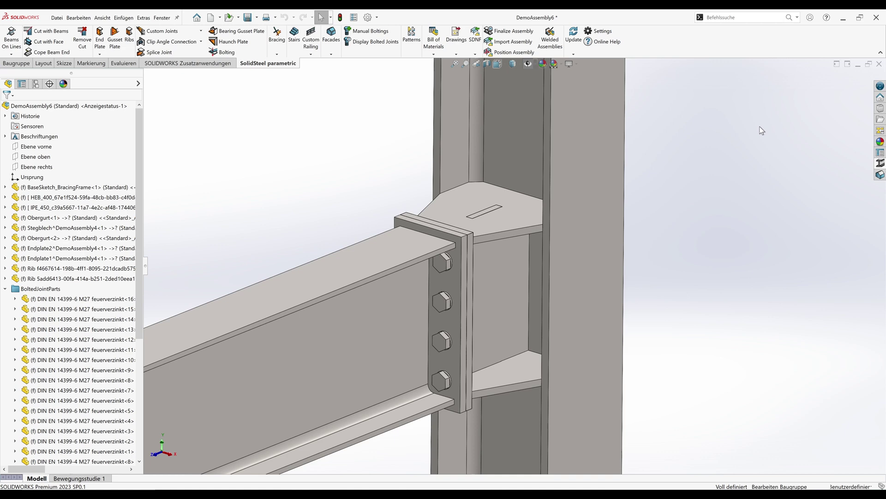